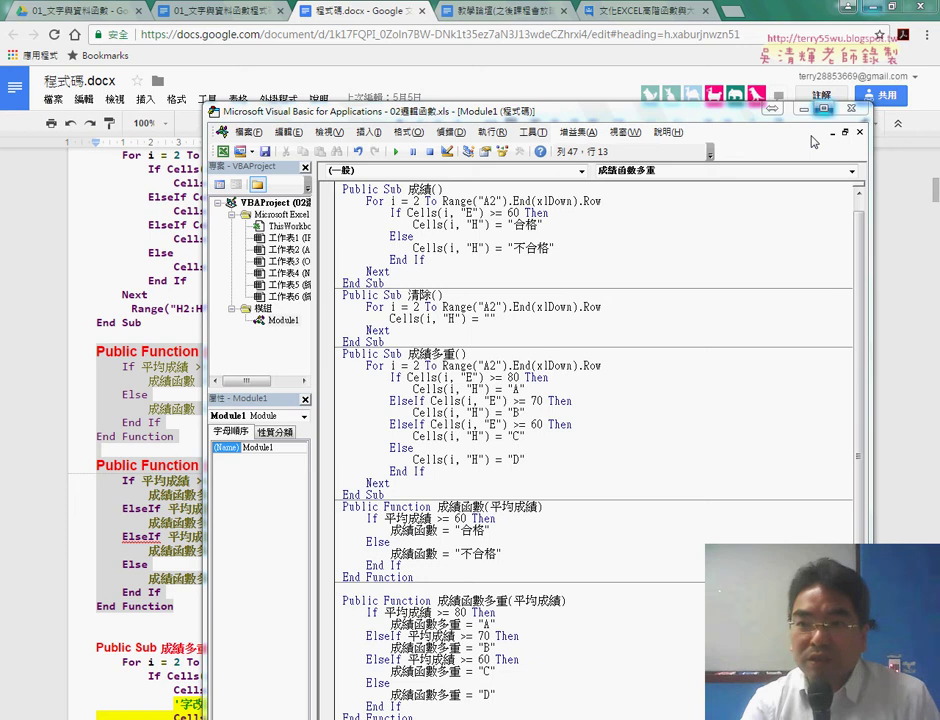
Bring the Excel grade sheet forward and clear the old results in H2:H9
left_click(795, 119)
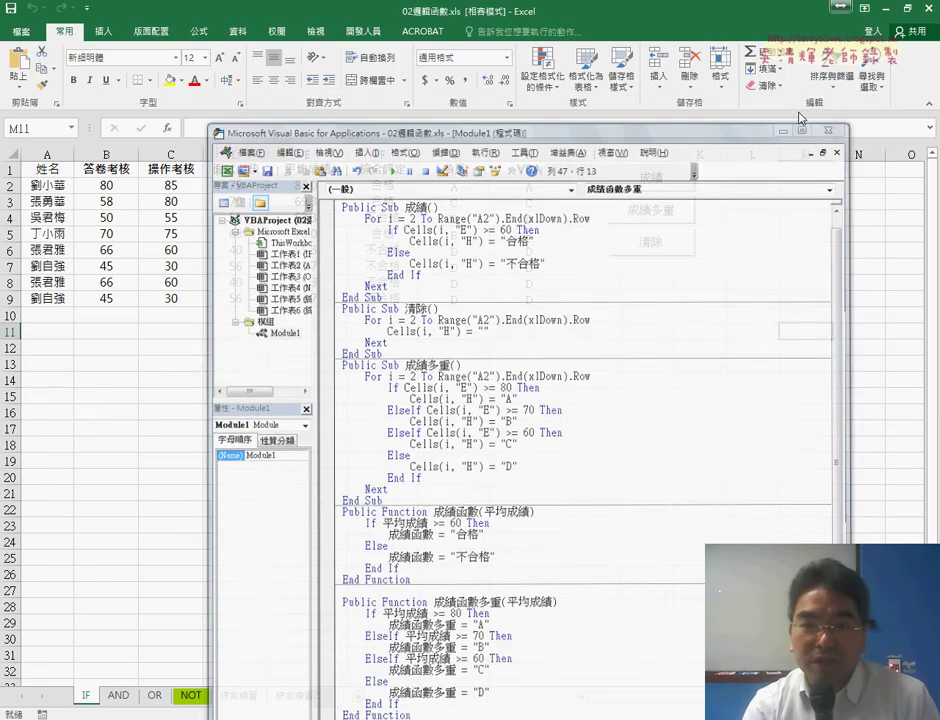
left_click(803, 108)
left_click_drag(532, 186, 537, 304)
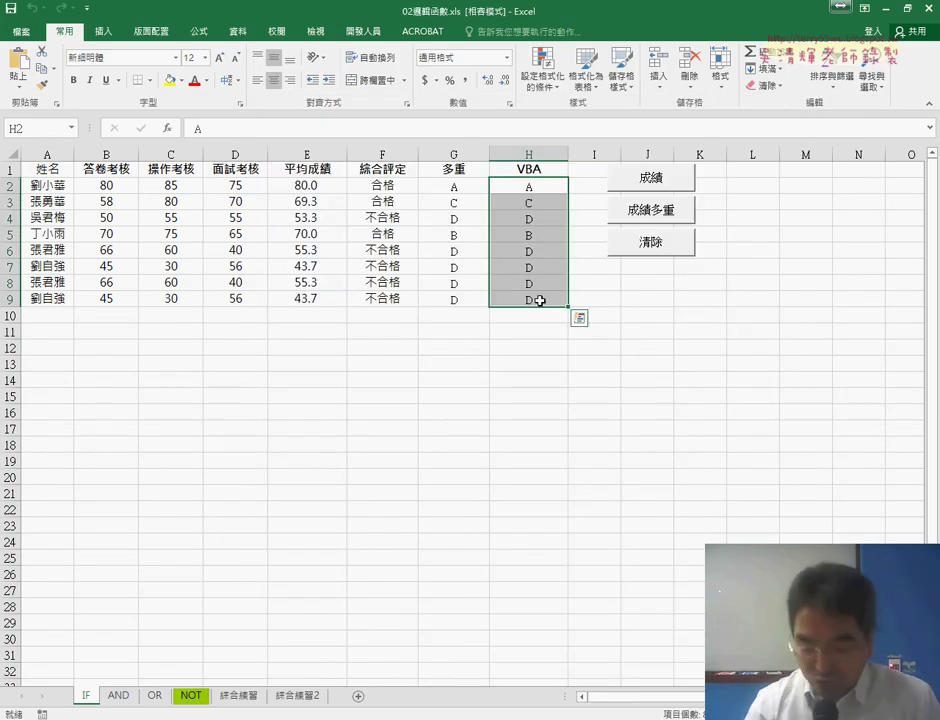
key("Delete")
Enter =成績函數(E2) in H2, fill it to H9 to show 合格/不合格, then clear it
left_click(500, 186)
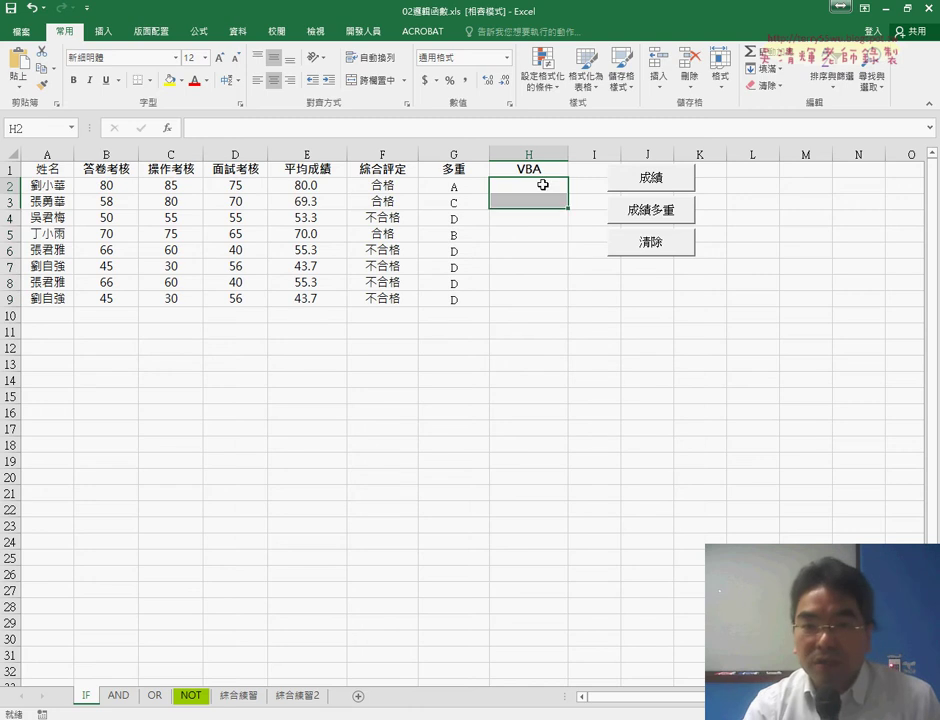
left_click(167, 128)
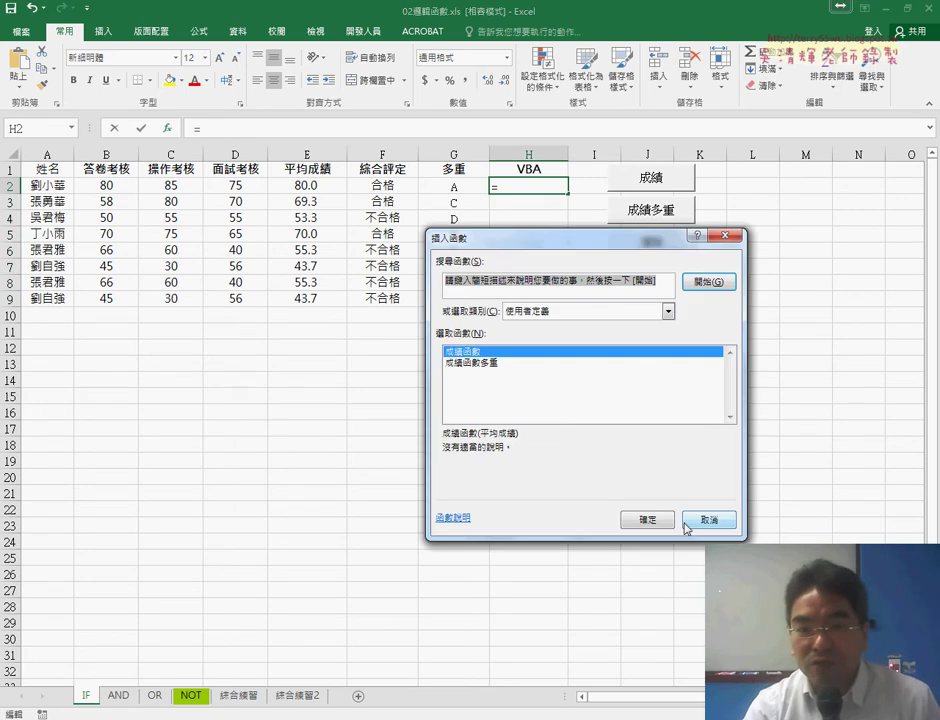
left_click(665, 522)
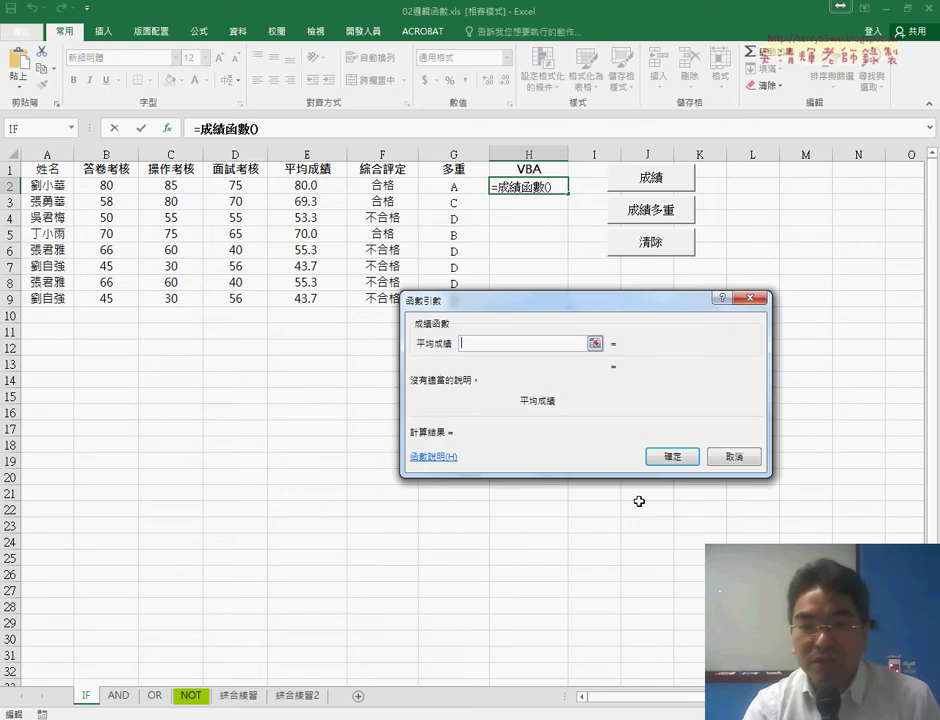
left_click(313, 190)
left_click(669, 456)
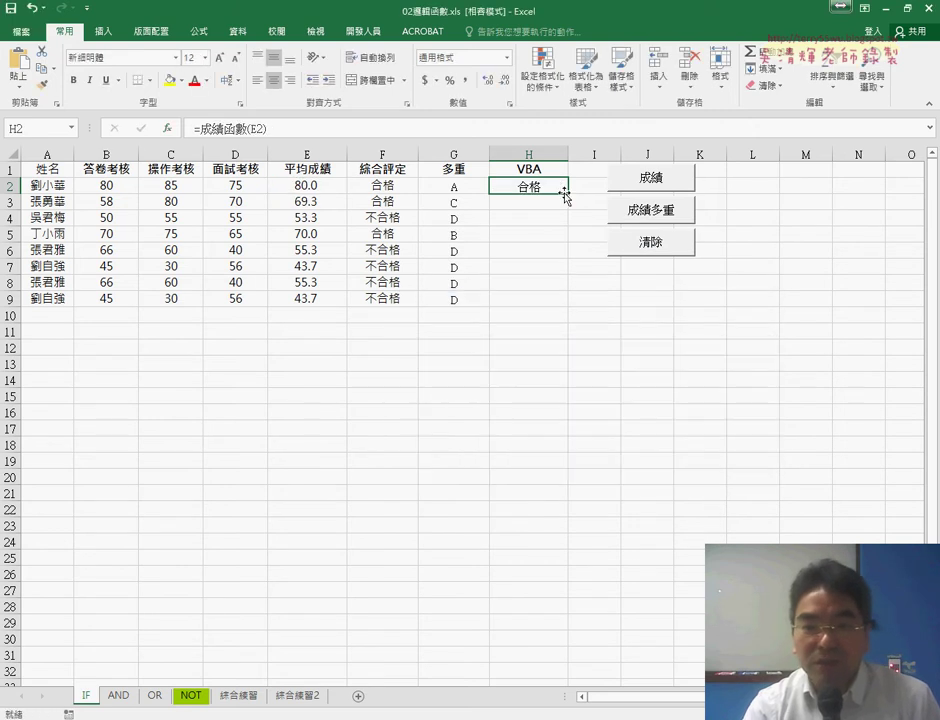
left_click_drag(566, 193, 566, 305)
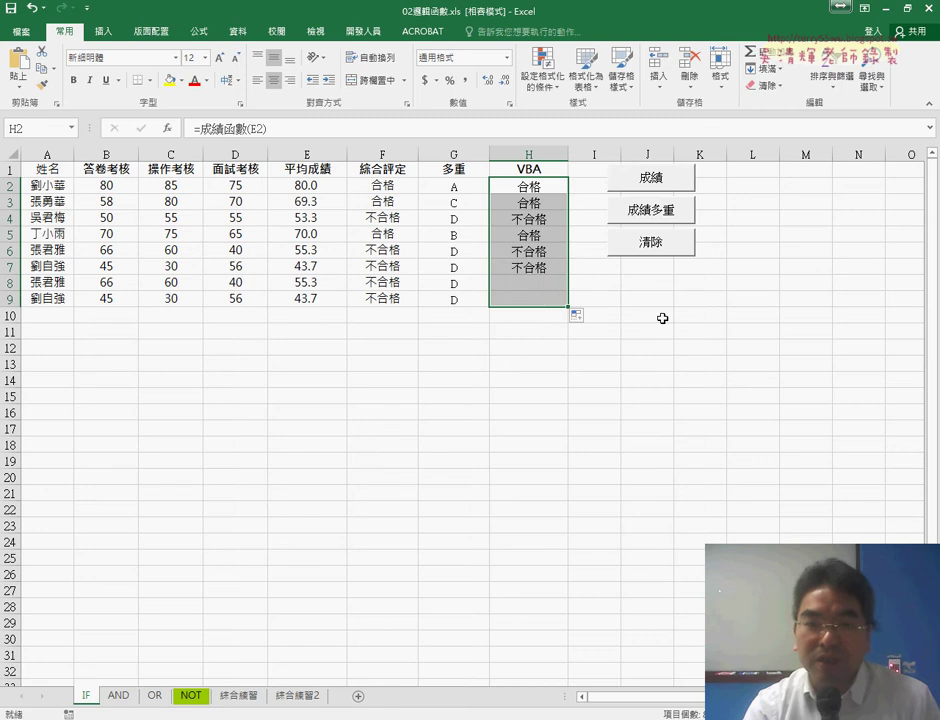
key("Delete")
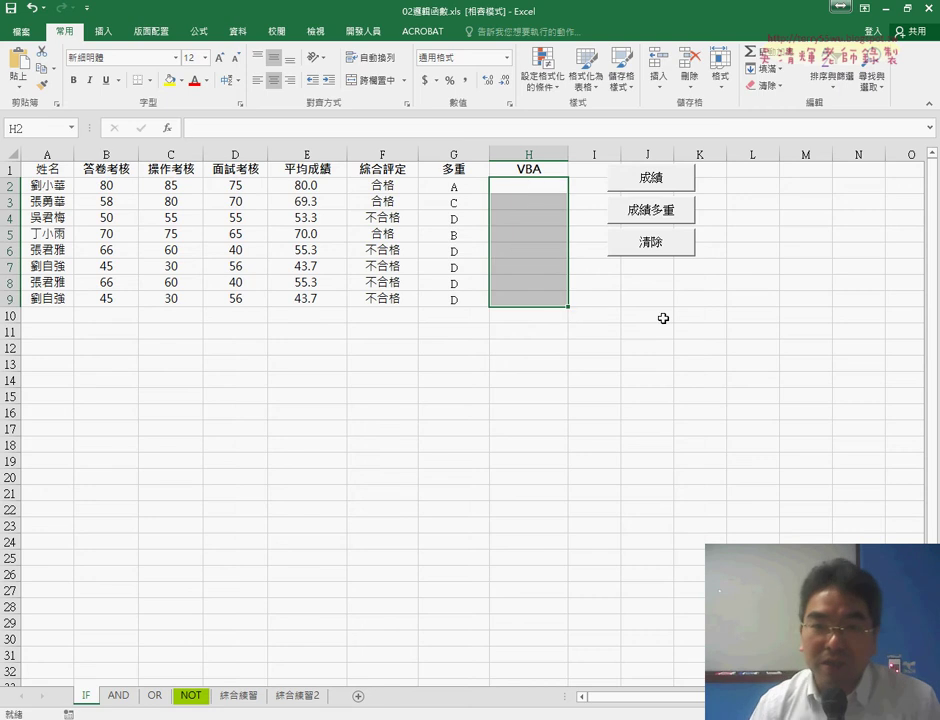
left_click(532, 188)
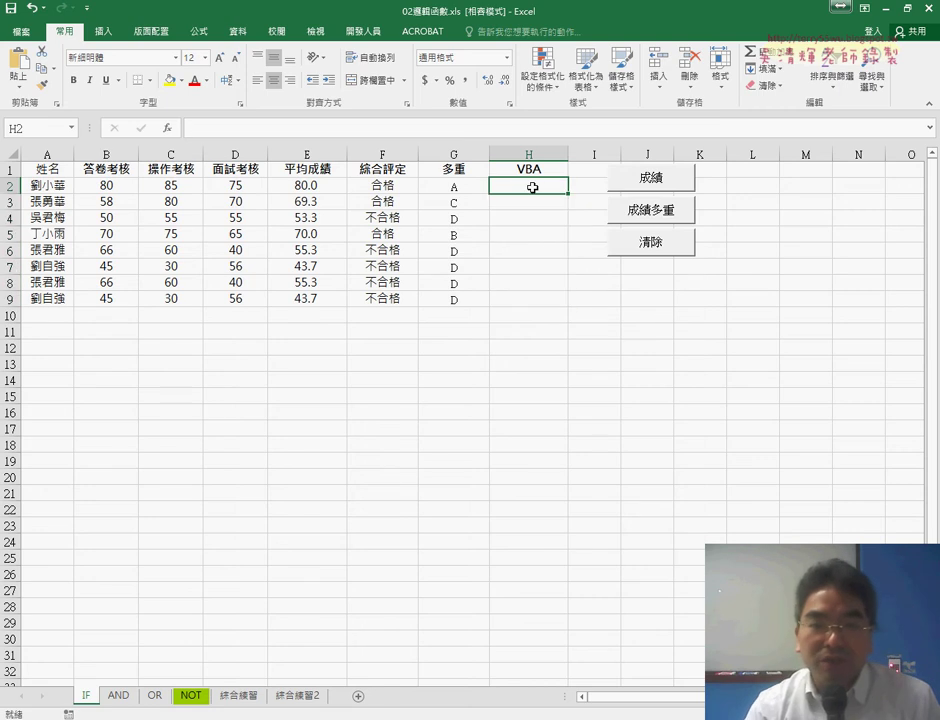
left_click(167, 128)
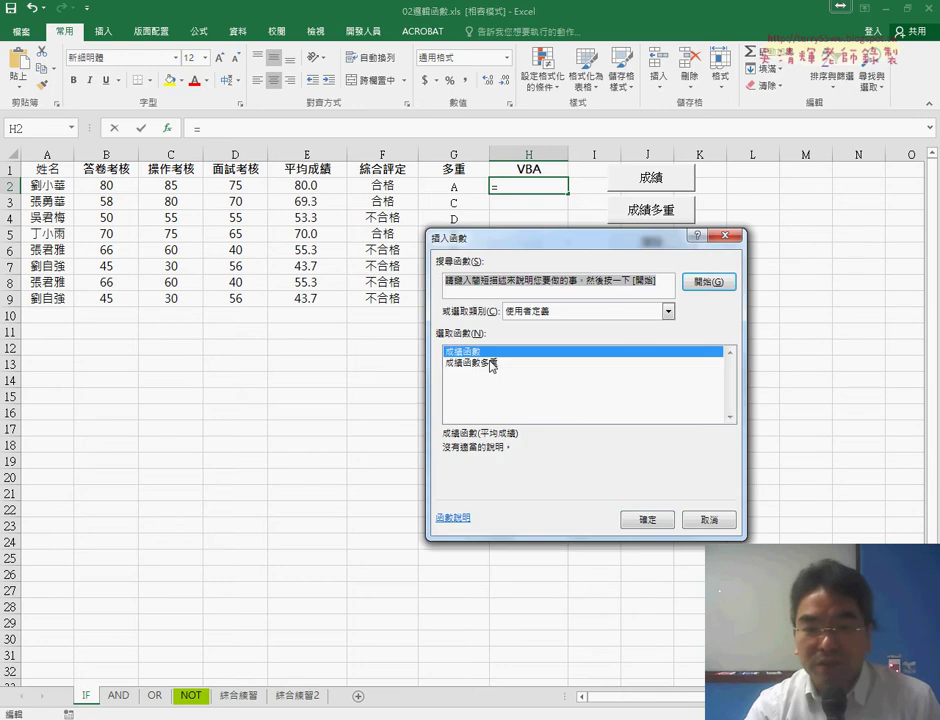
left_click(490, 362)
left_click(647, 520)
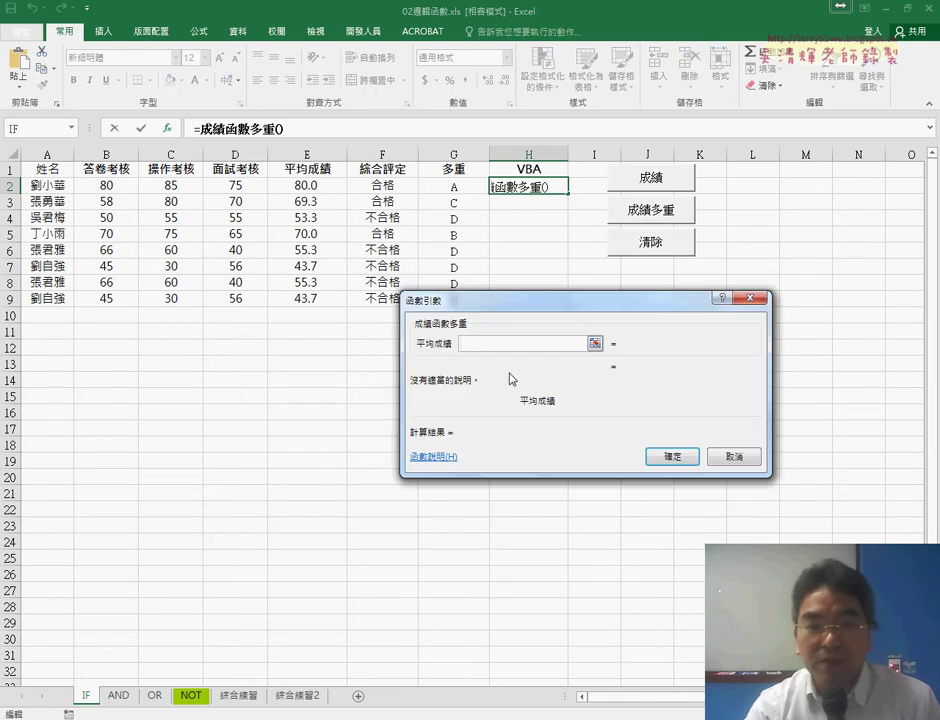
left_click(323, 191)
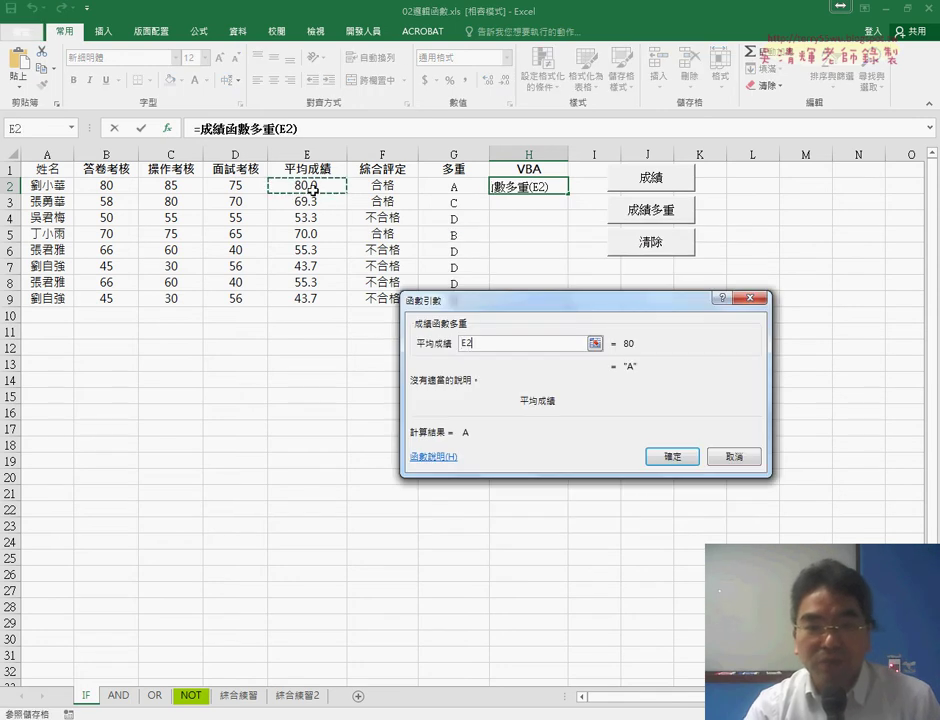
left_click(672, 457)
left_click_drag(568, 193, 569, 307)
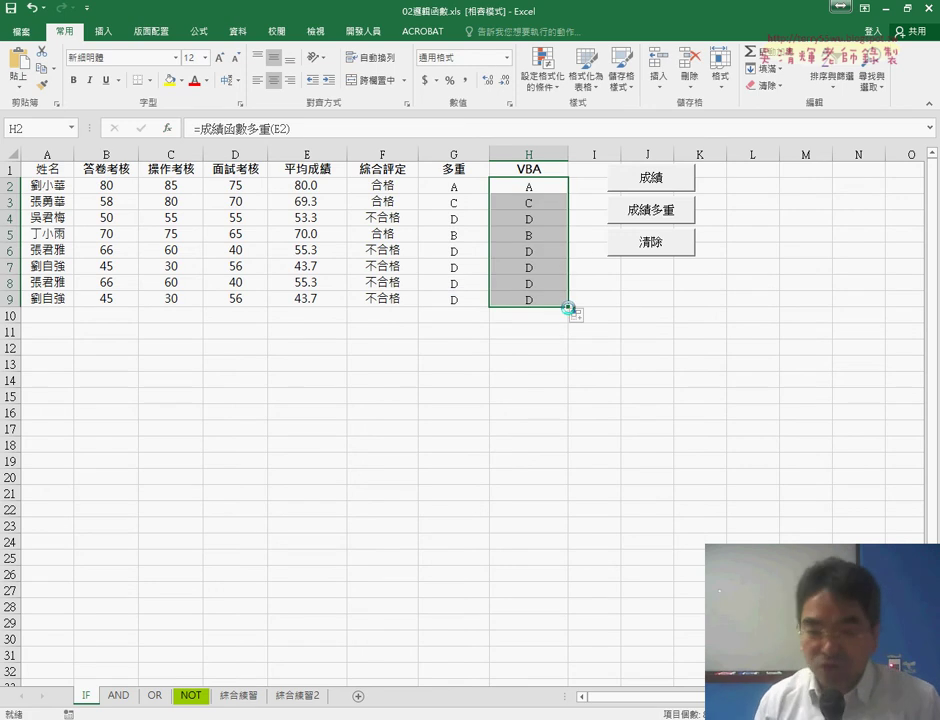
key("Delete")
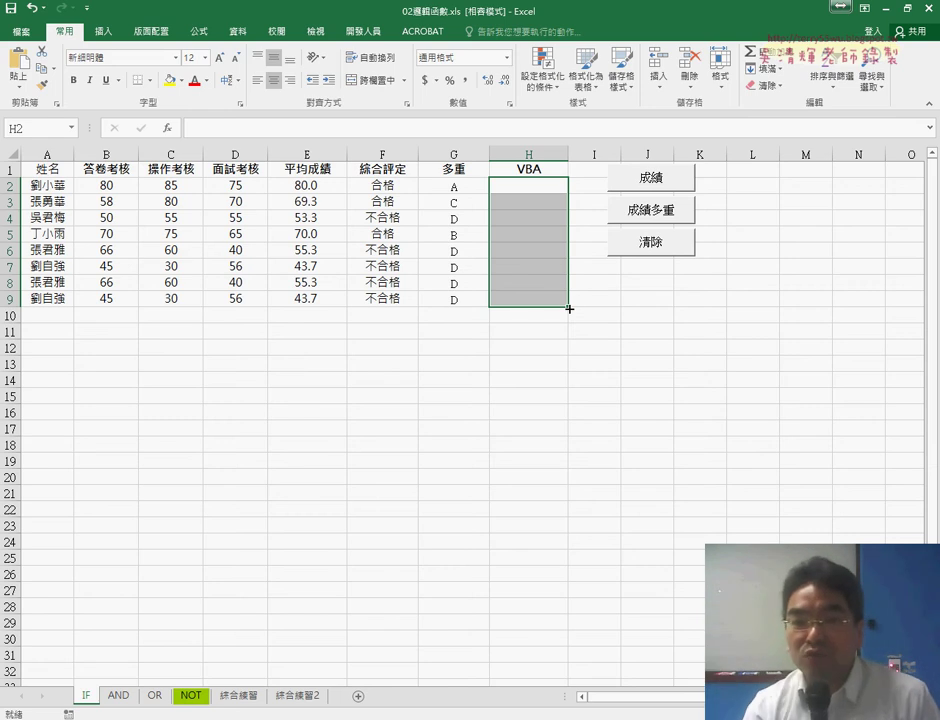
left_click(536, 191)
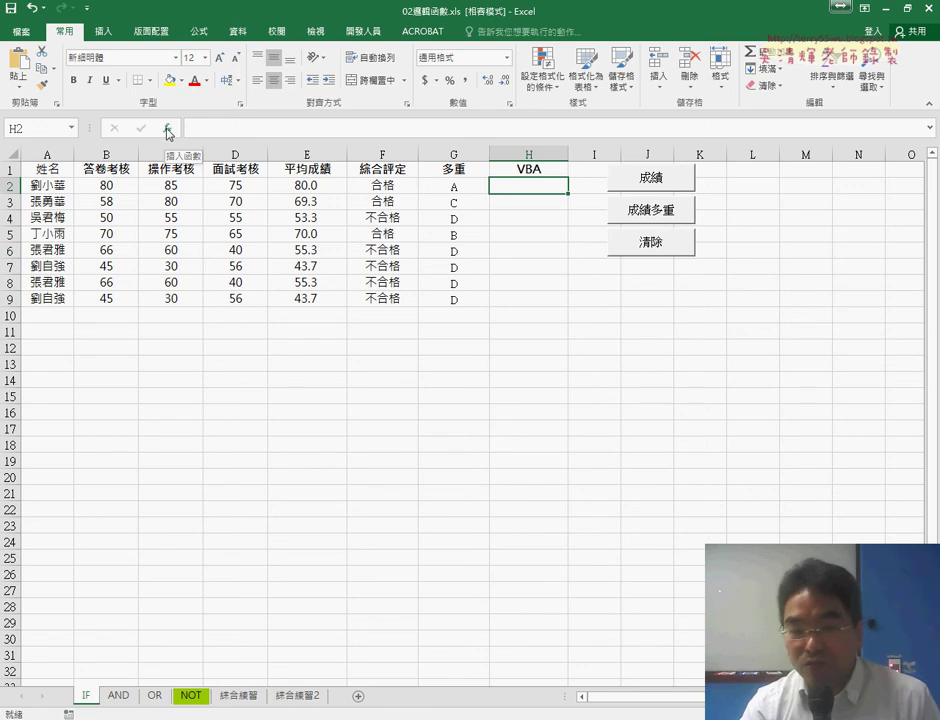
Open Module1 in the VBA editor and delete the If/Else body of 成績函數
left_click(363, 31)
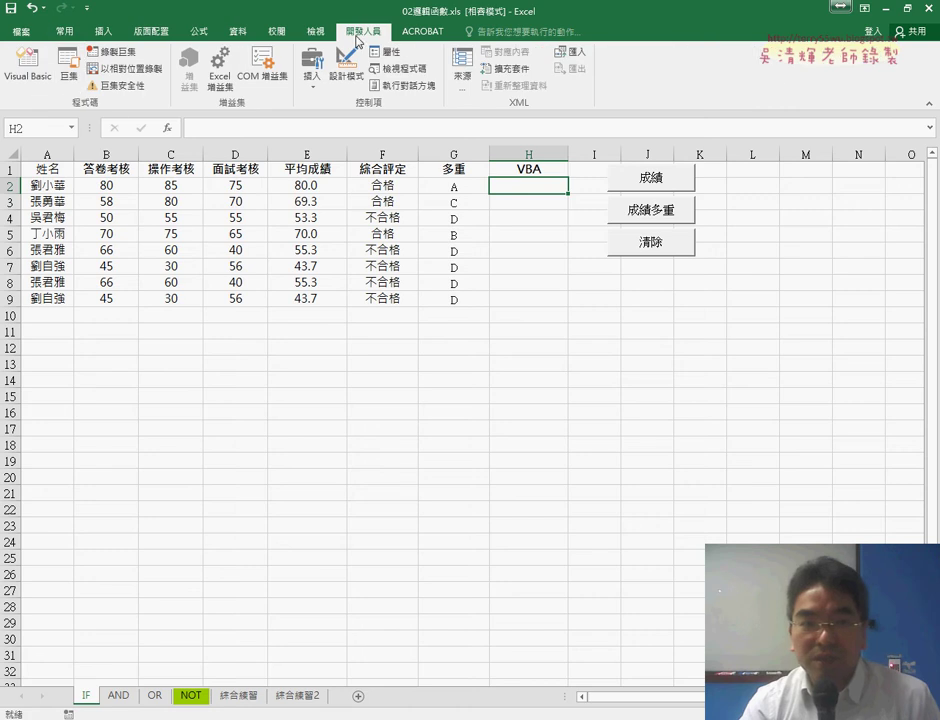
left_click(33, 79)
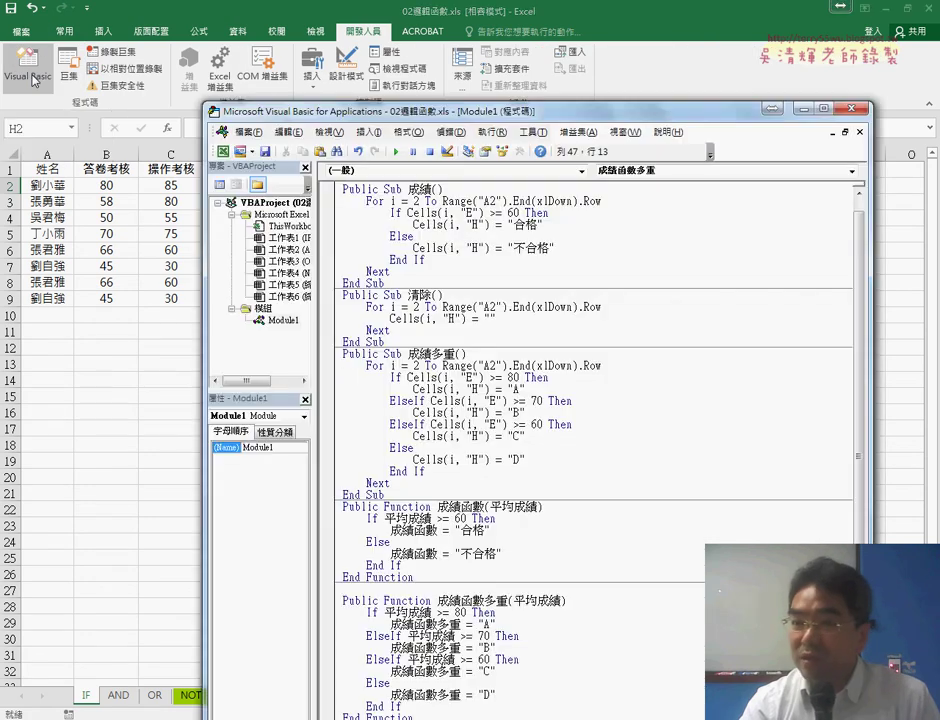
left_click_drag(333, 104, 335, 30)
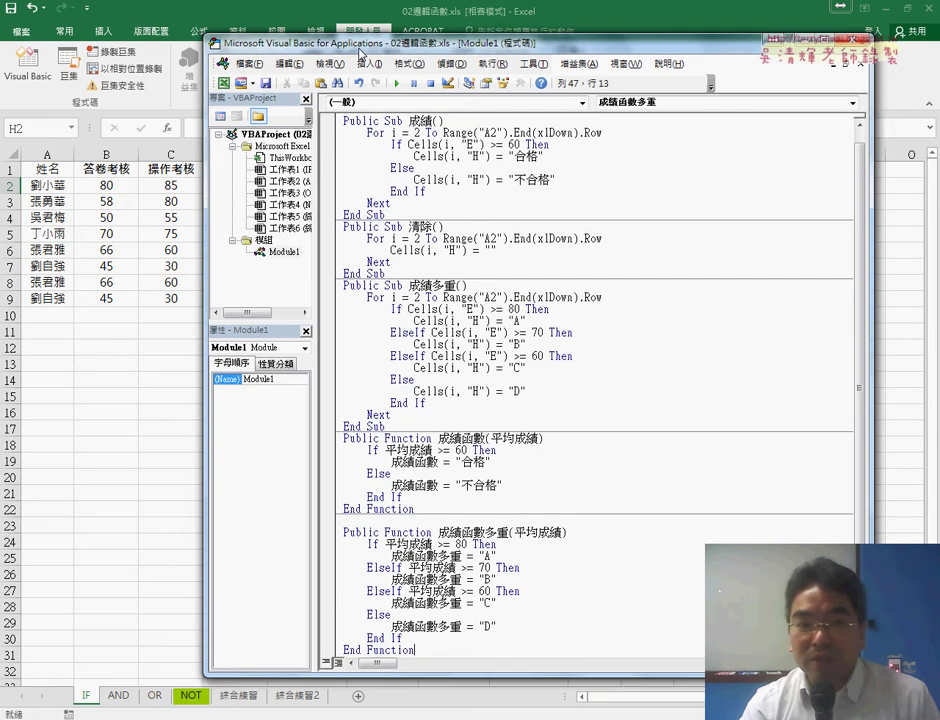
left_click(283, 246)
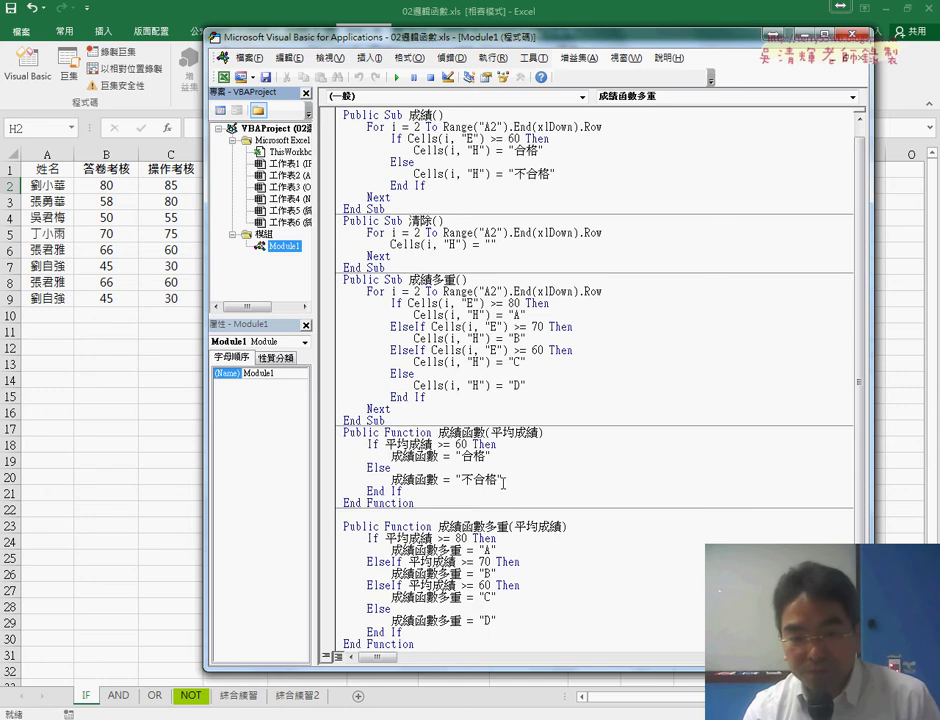
left_click_drag(408, 490, 336, 445)
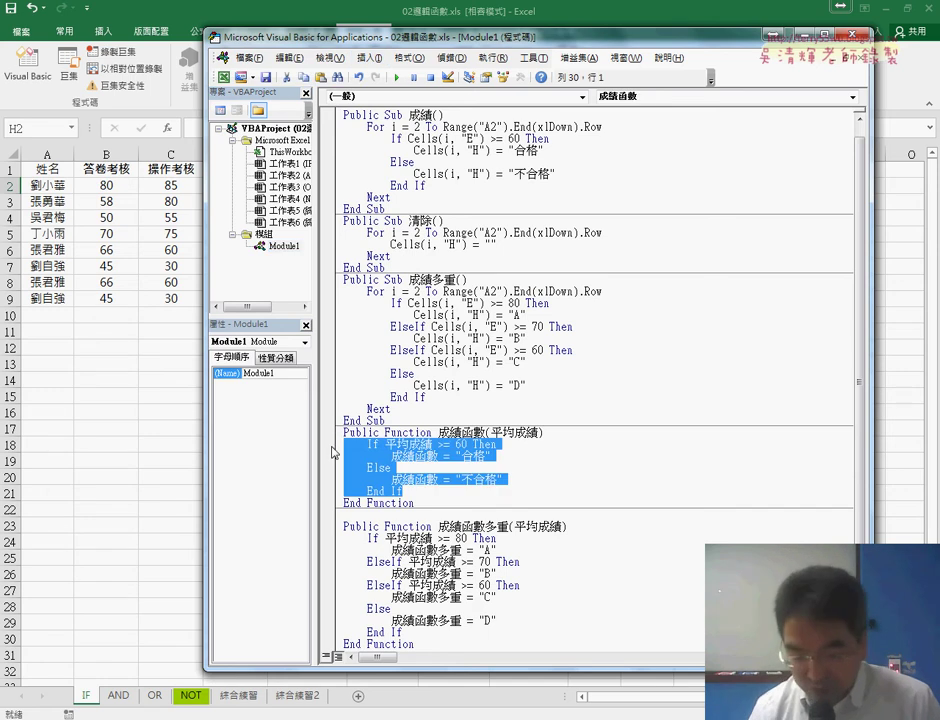
key("Delete")
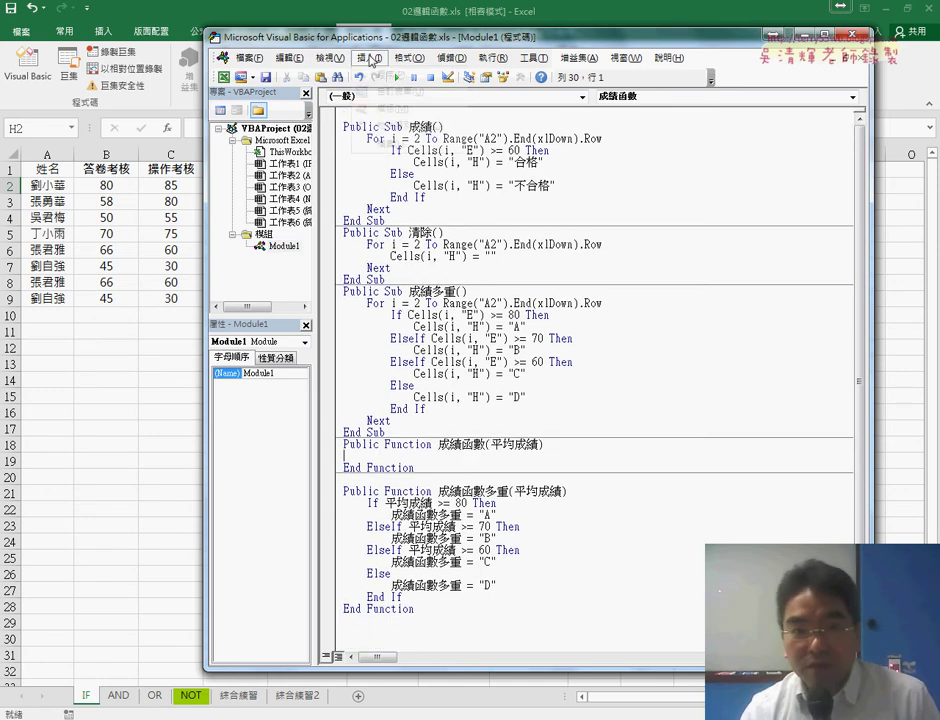
left_click(367, 57)
left_click(390, 72)
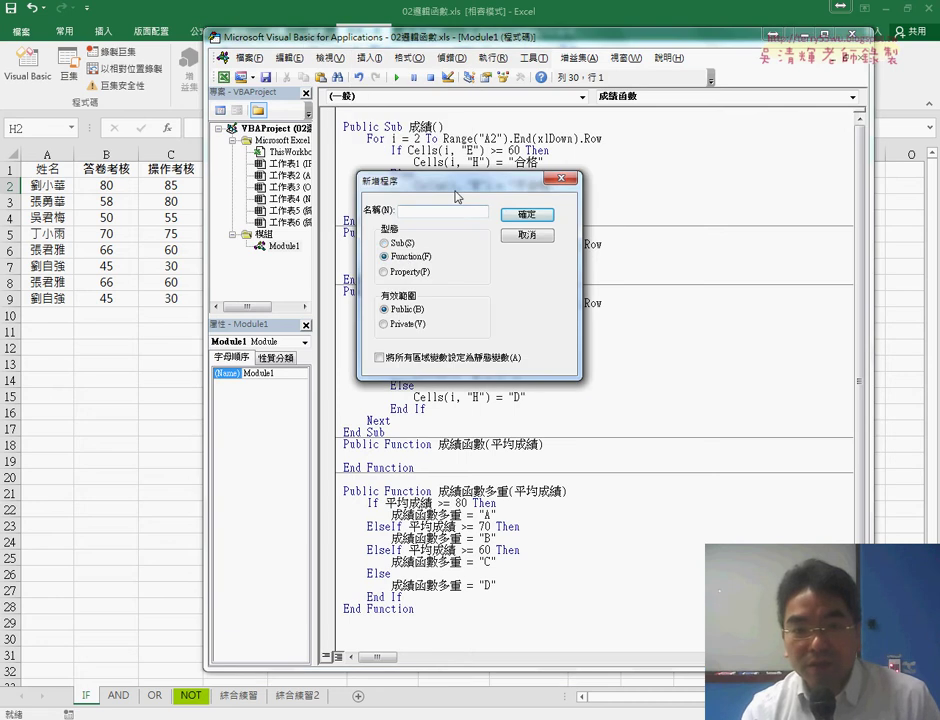
left_click_drag(456, 195, 456, 477)
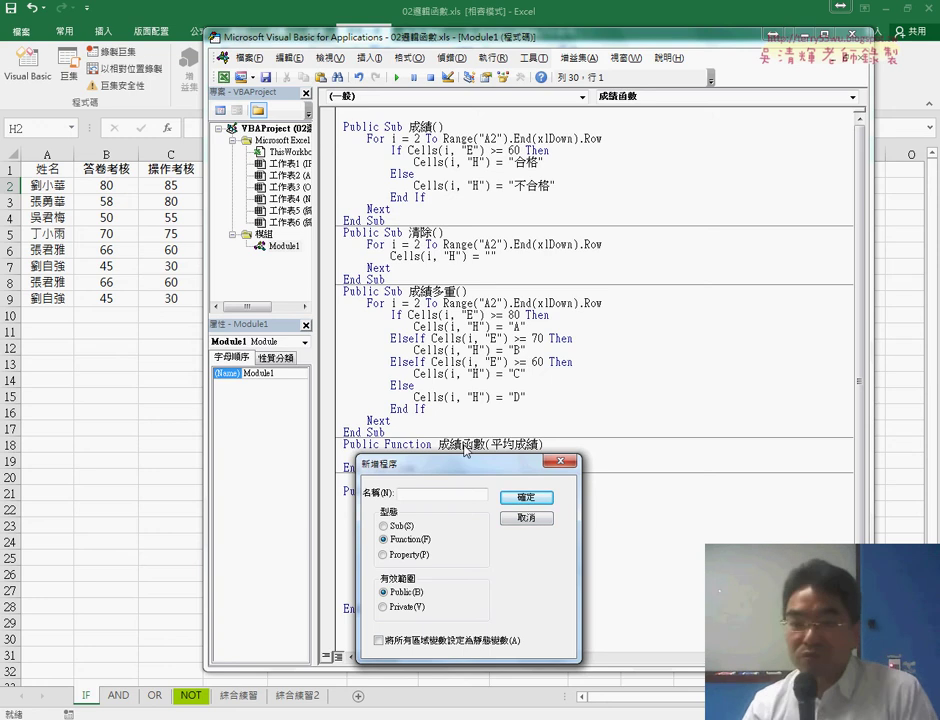
left_click(537, 519)
left_click_drag(489, 446, 533, 449)
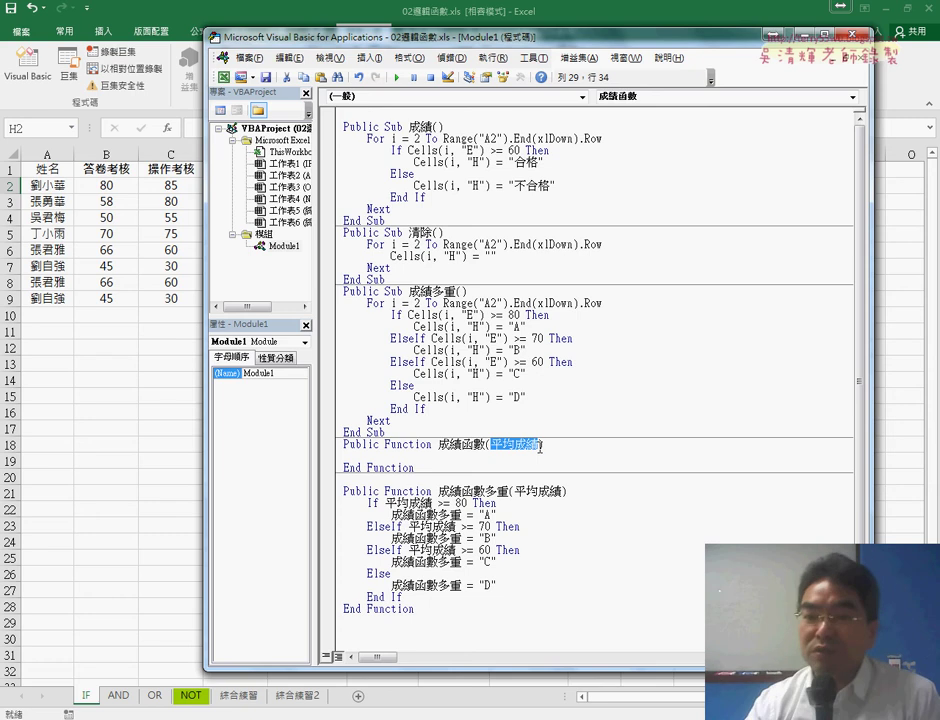
Write the line 成績函數 = "" inside the empty 成績函數 body
left_click_drag(506, 52, 592, 255)
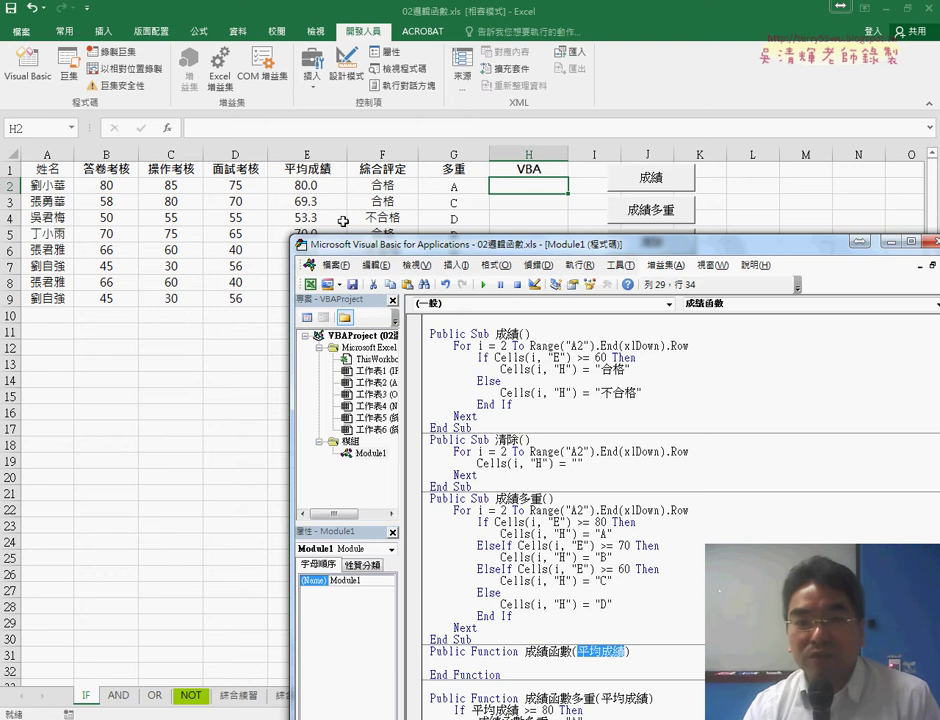
left_click_drag(376, 250, 239, 53)
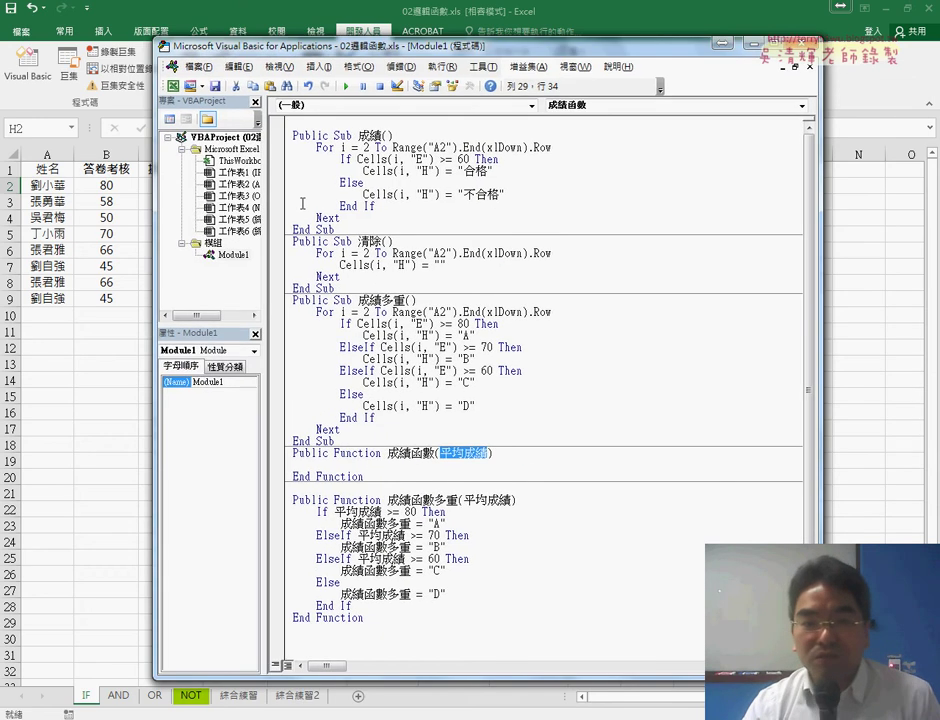
left_click(372, 463)
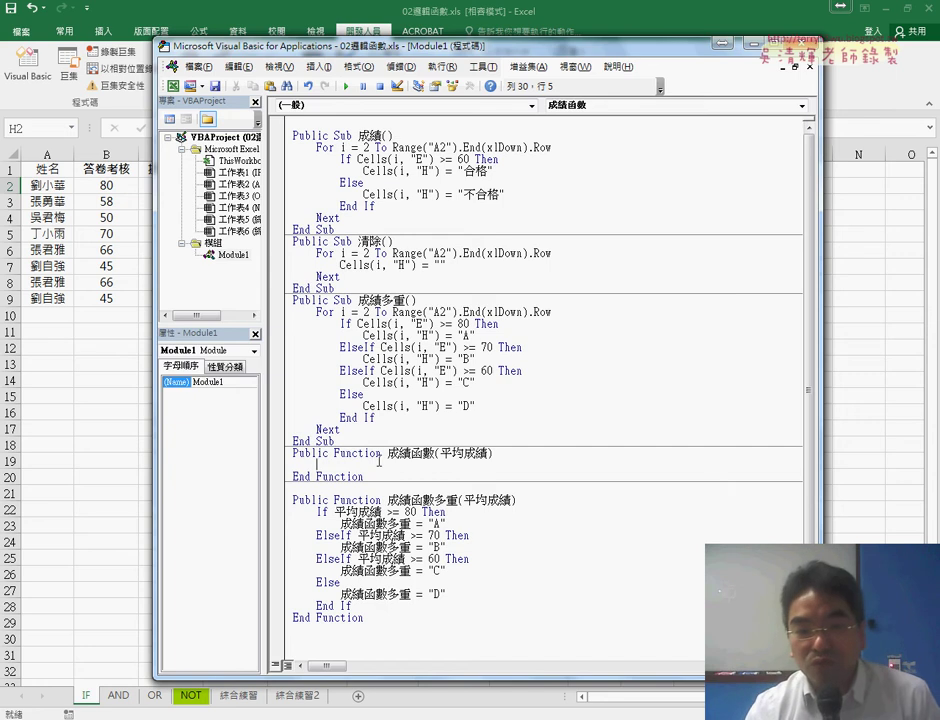
left_click_drag(389, 454, 411, 455)
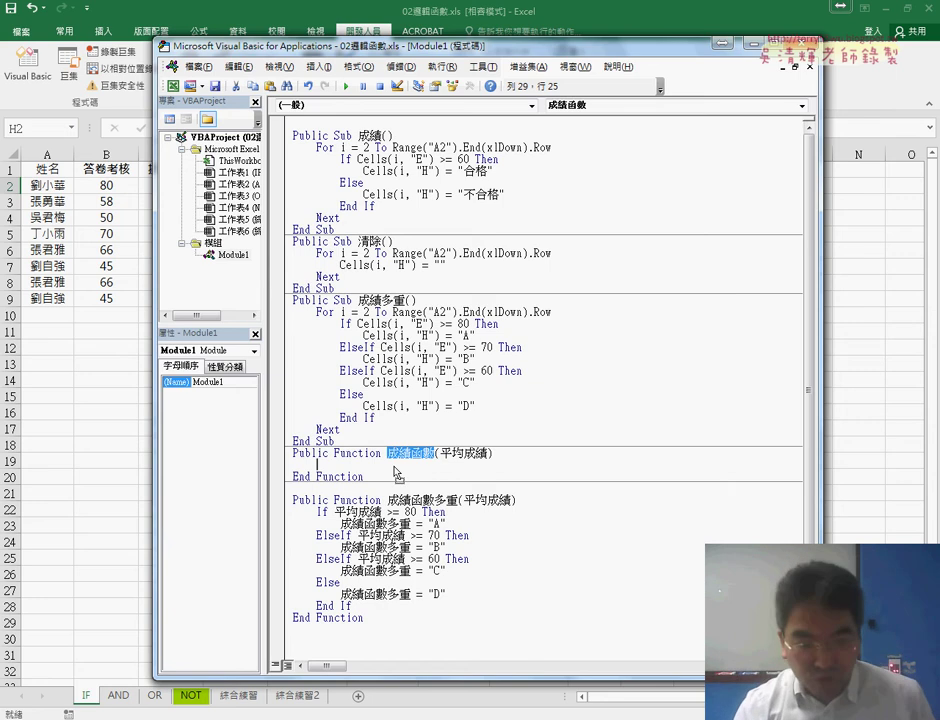
key("ctrl+v")
type("=")
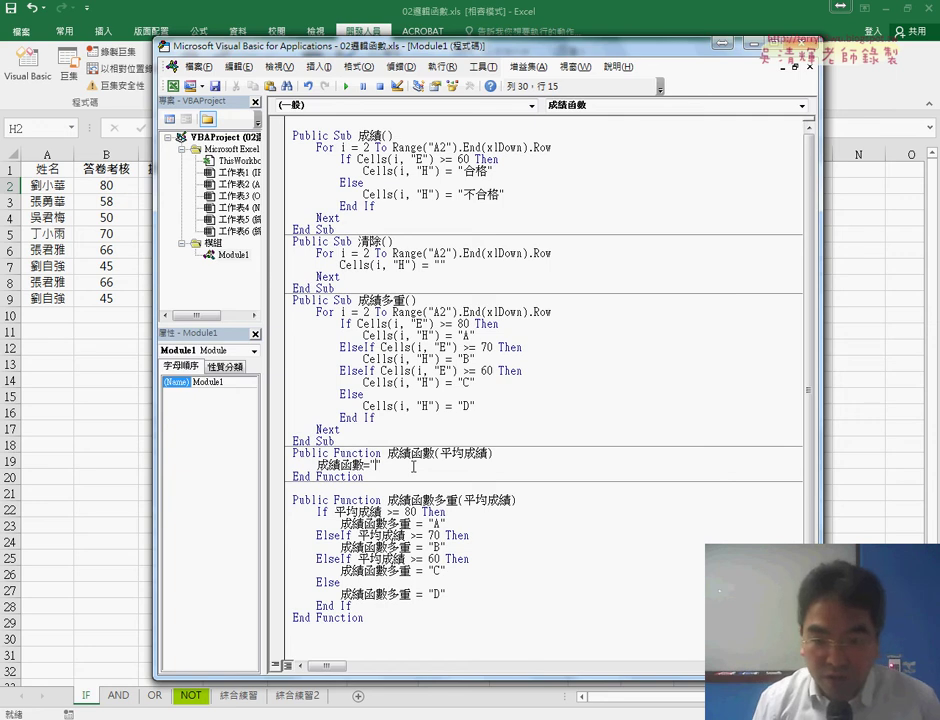
key("Left")
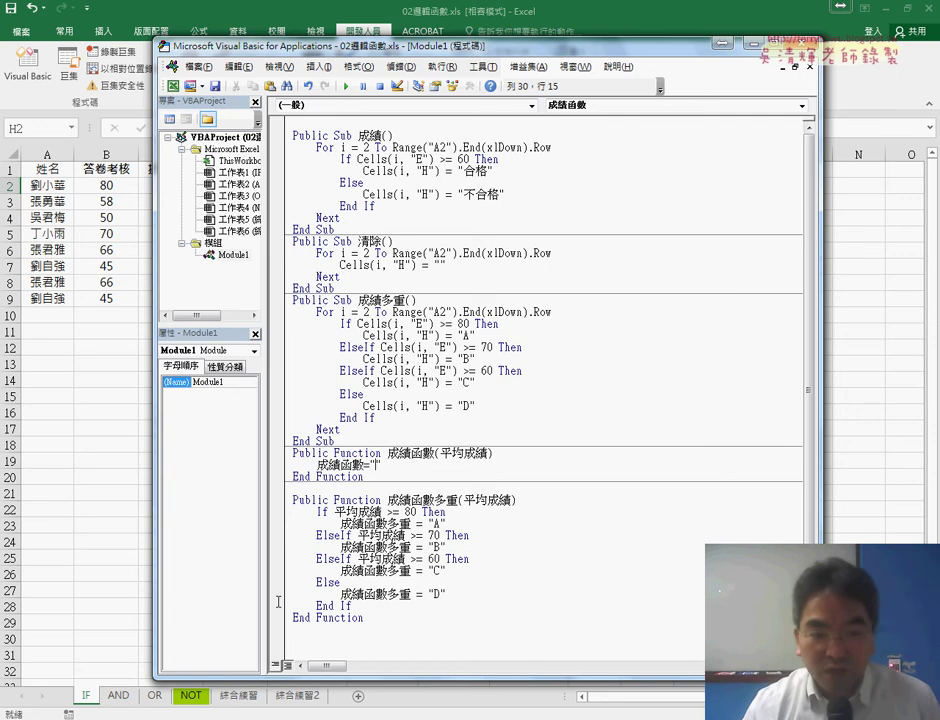
double_click(377, 466)
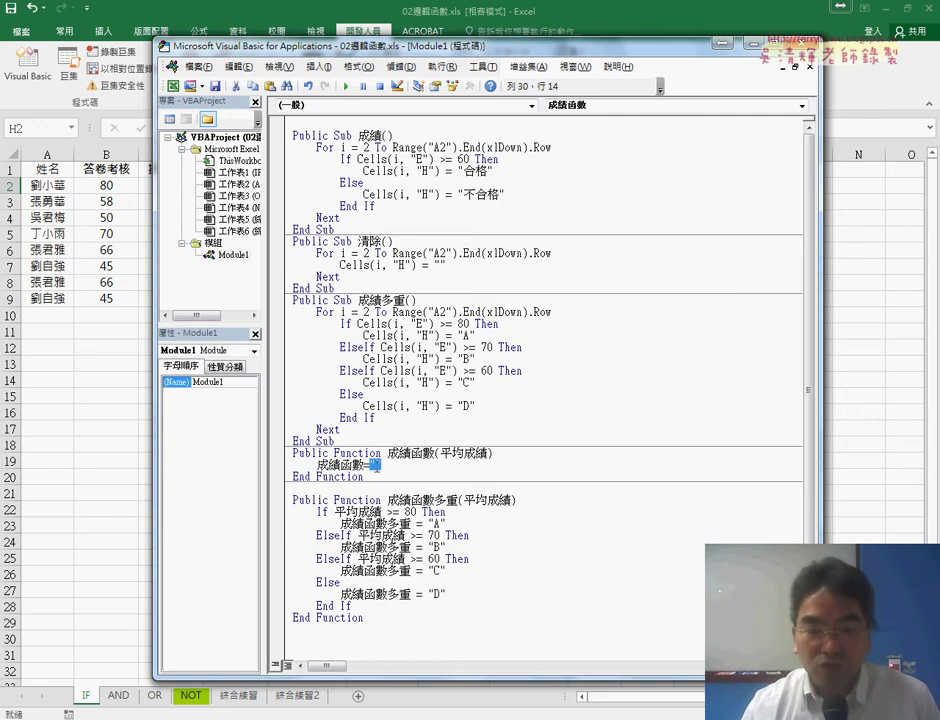
left_click(390, 465)
type("\"\"")
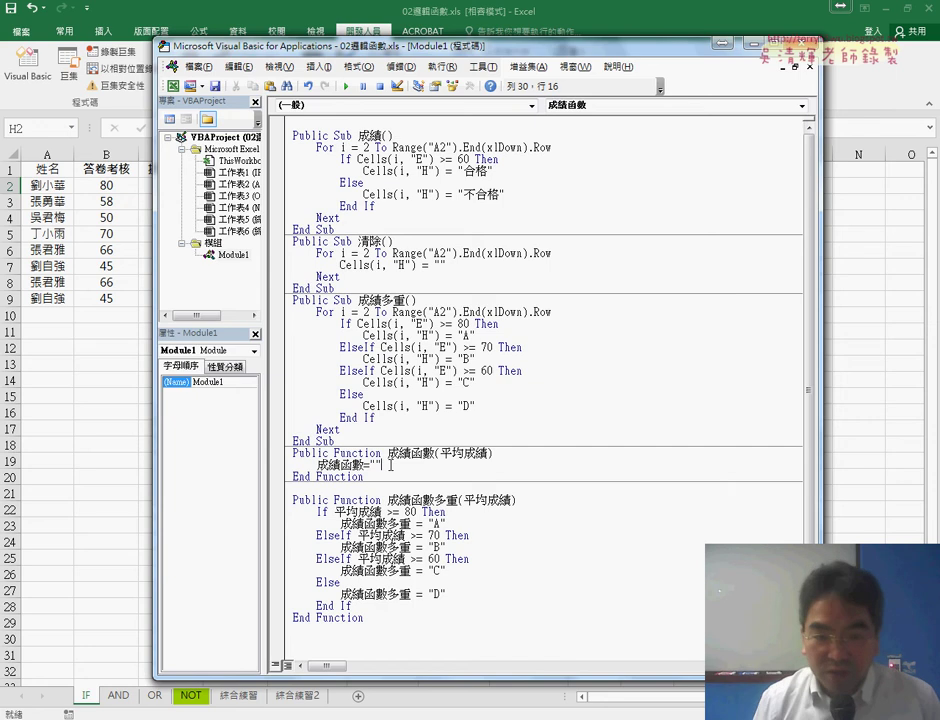
key("Return")
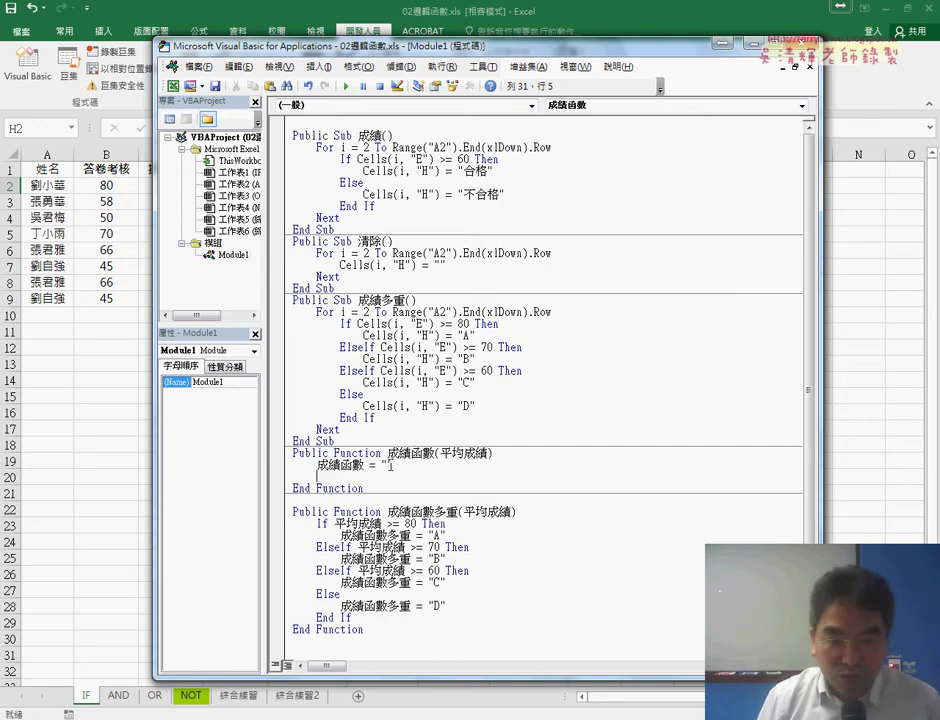
Add an indented If 平均成績 >= 60 Then / Else / End If skeleton below it
key("Return")
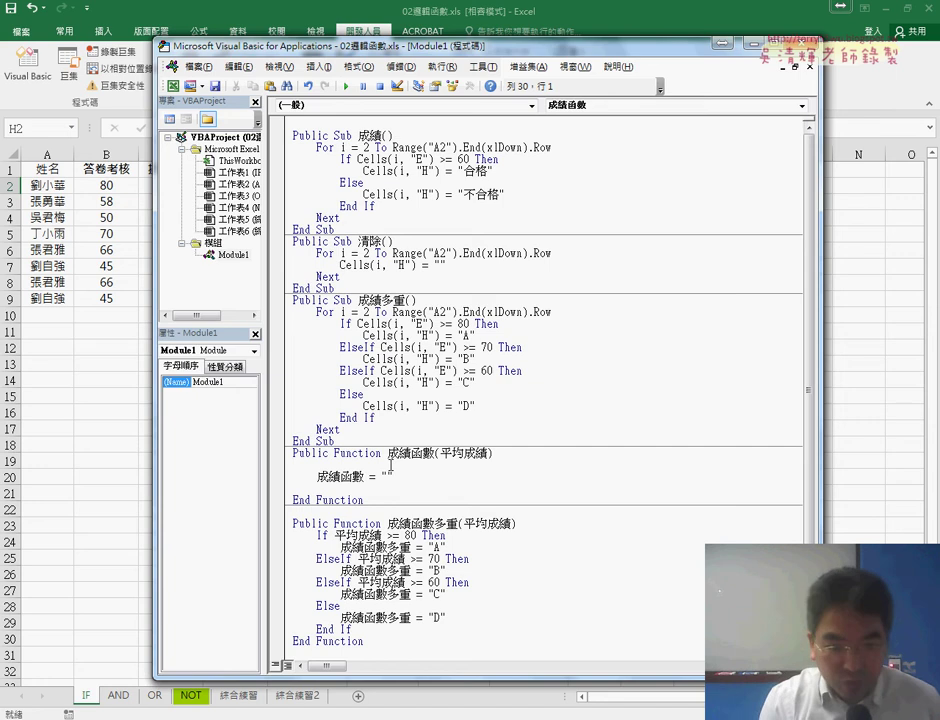
key("Tab")
type("i")
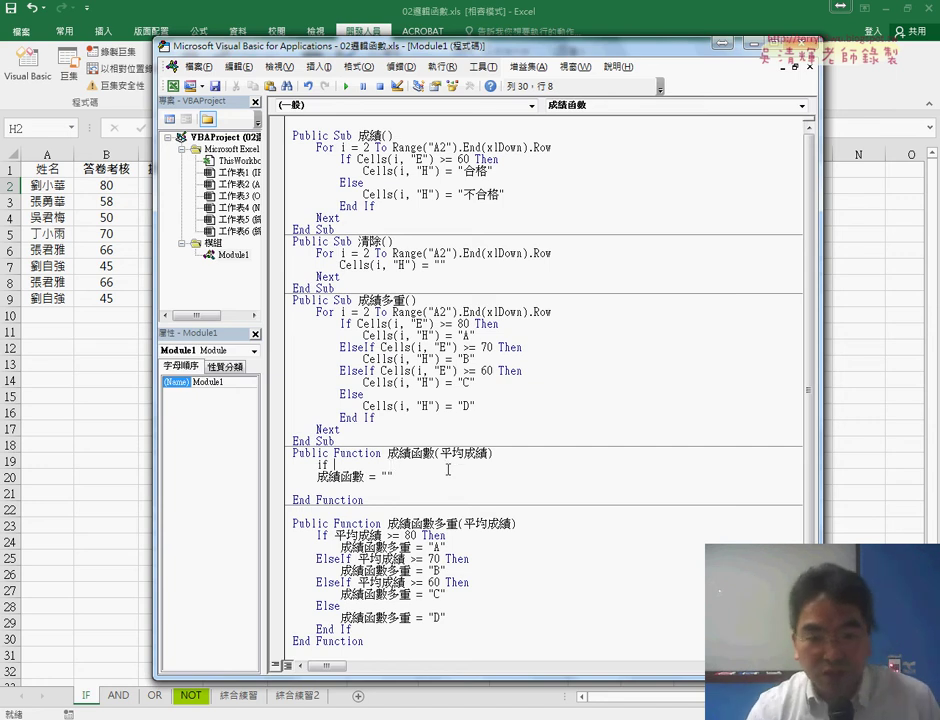
left_click_drag(440, 453, 463, 453)
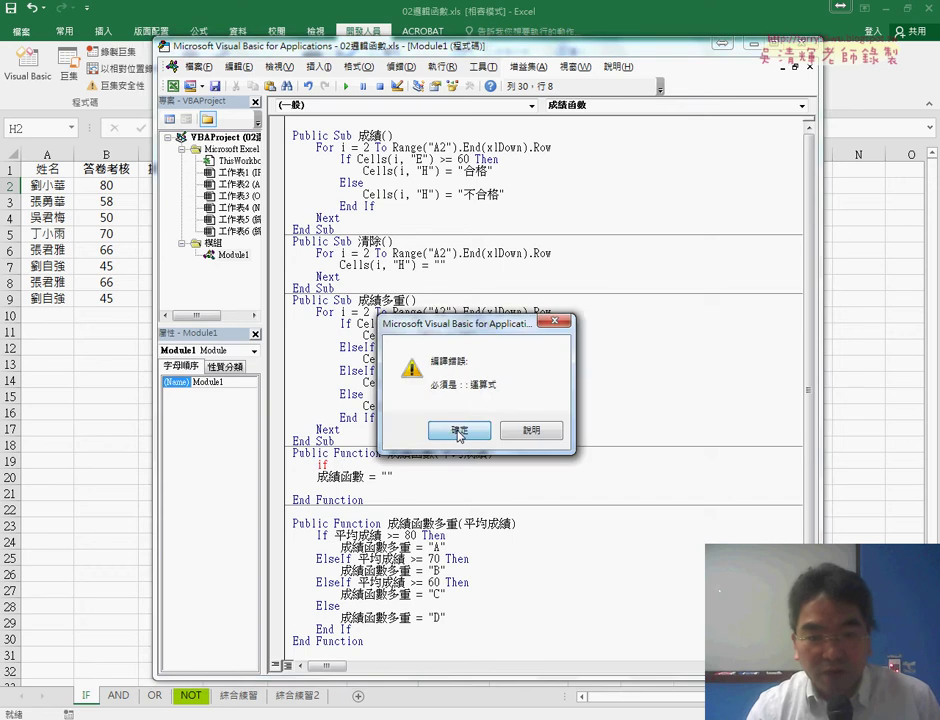
left_click(520, 426)
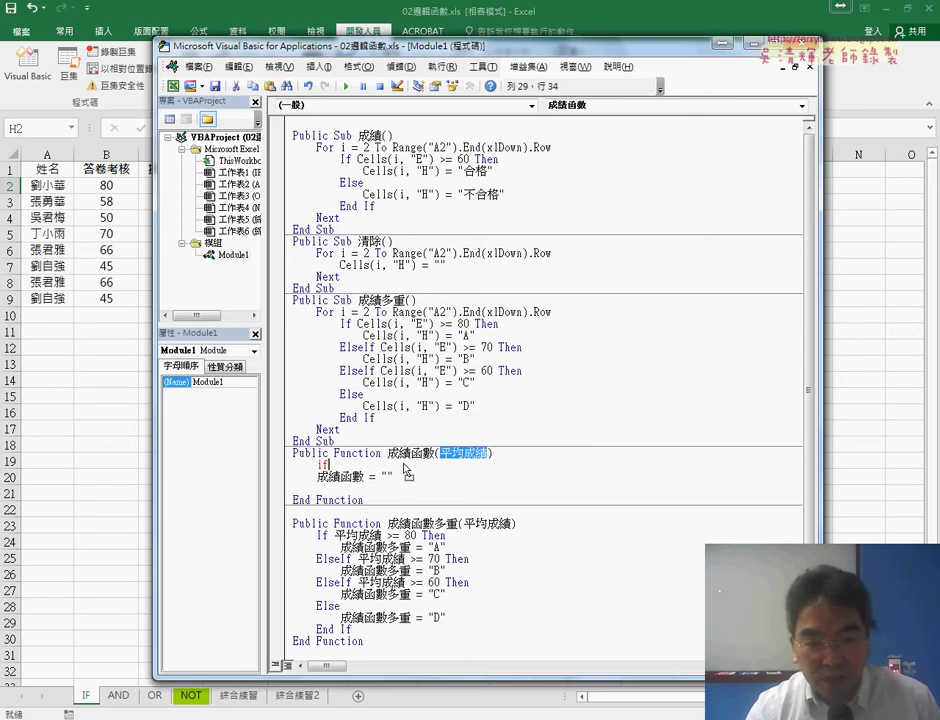
key("ctrl+c")
left_click(329, 465)
key("ctrl+v")
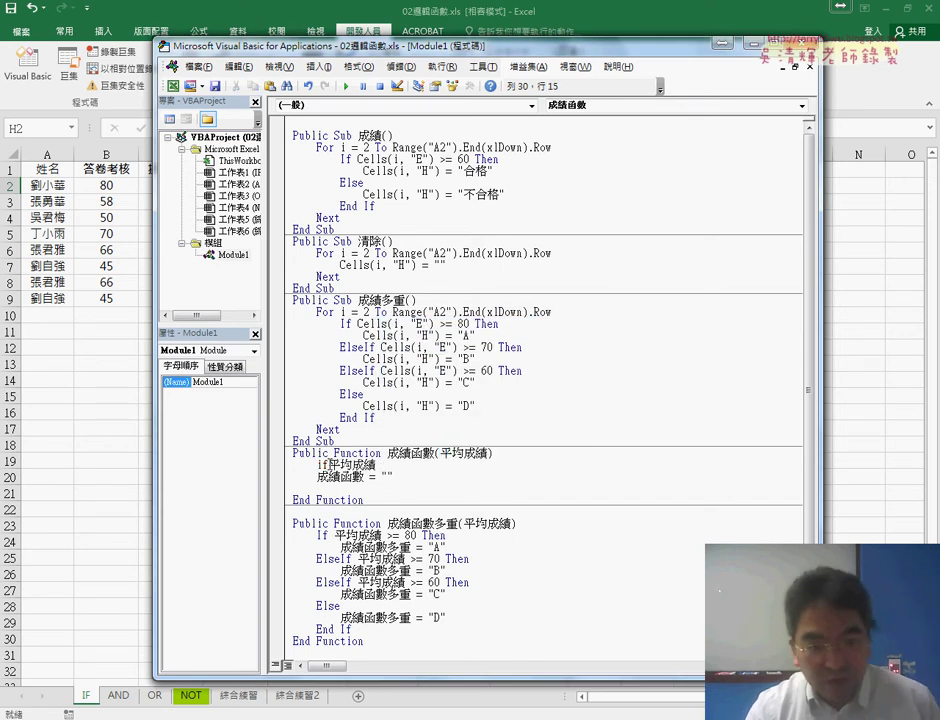
type("平均成績")
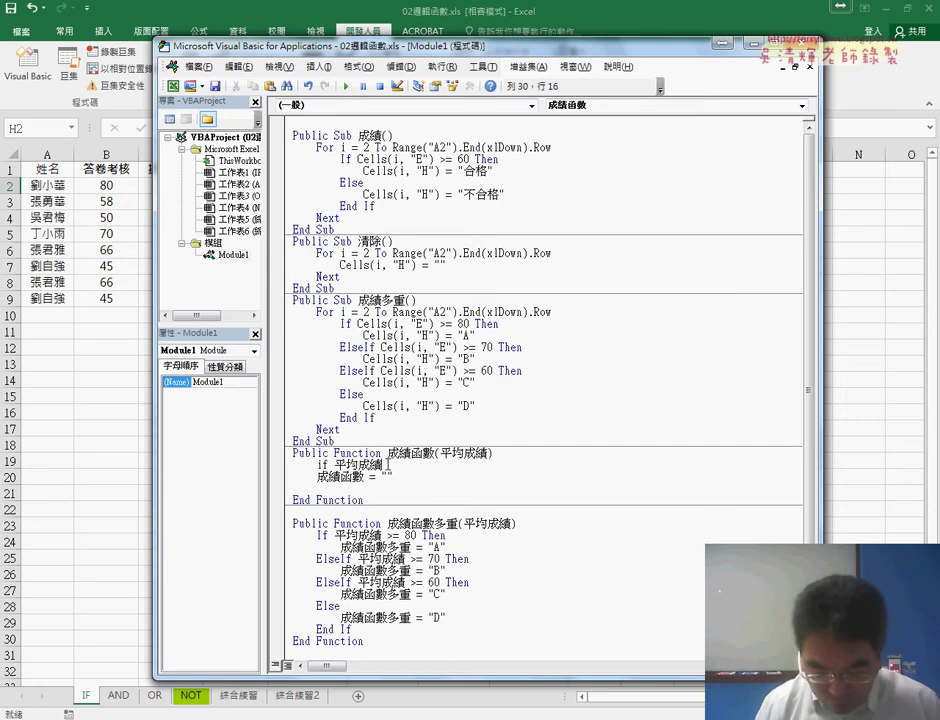
type(">=60")
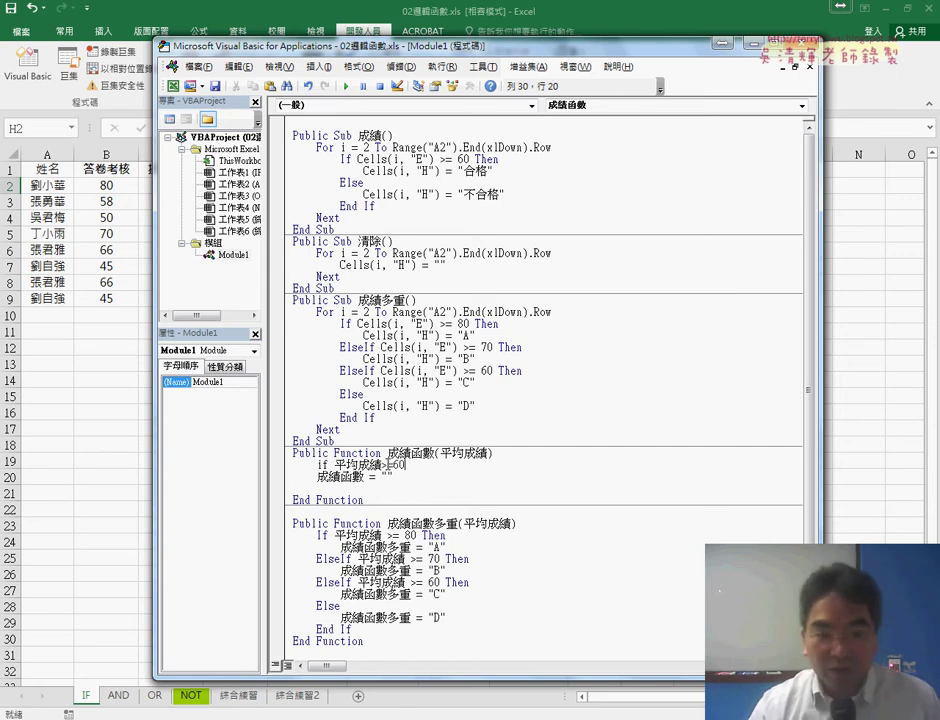
type(" th")
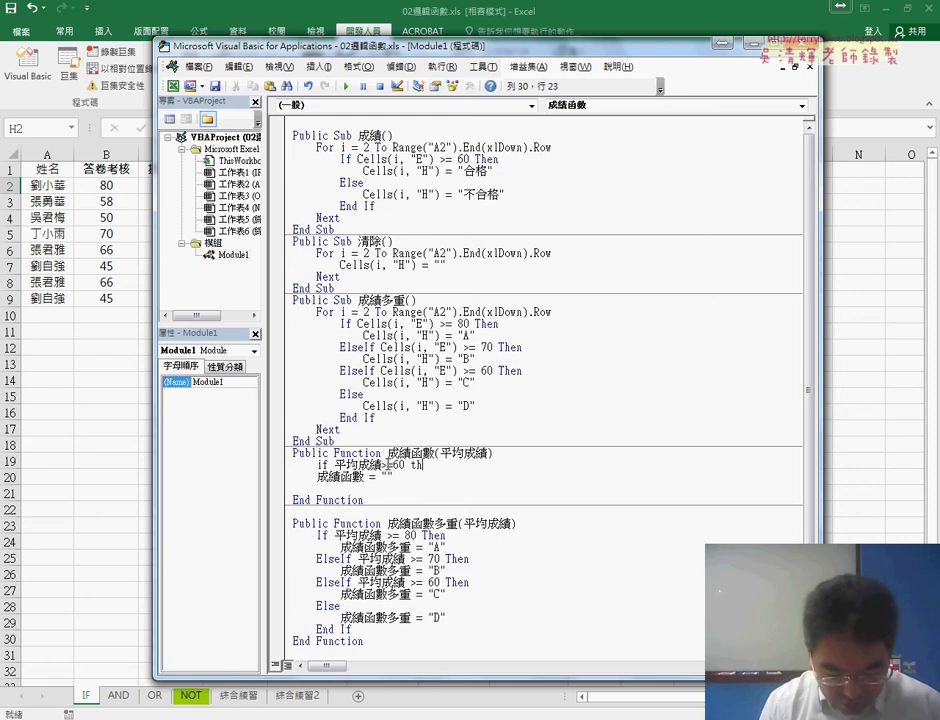
type("e")
key("Return")
key("Return")
type("else")
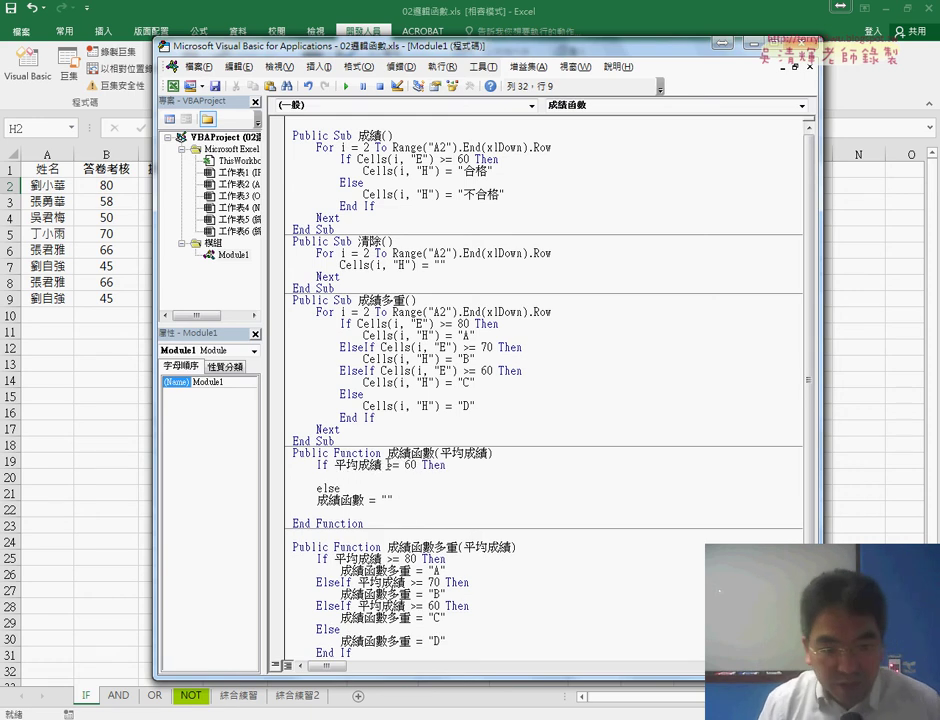
key("Return")
key("Return")
type("n")
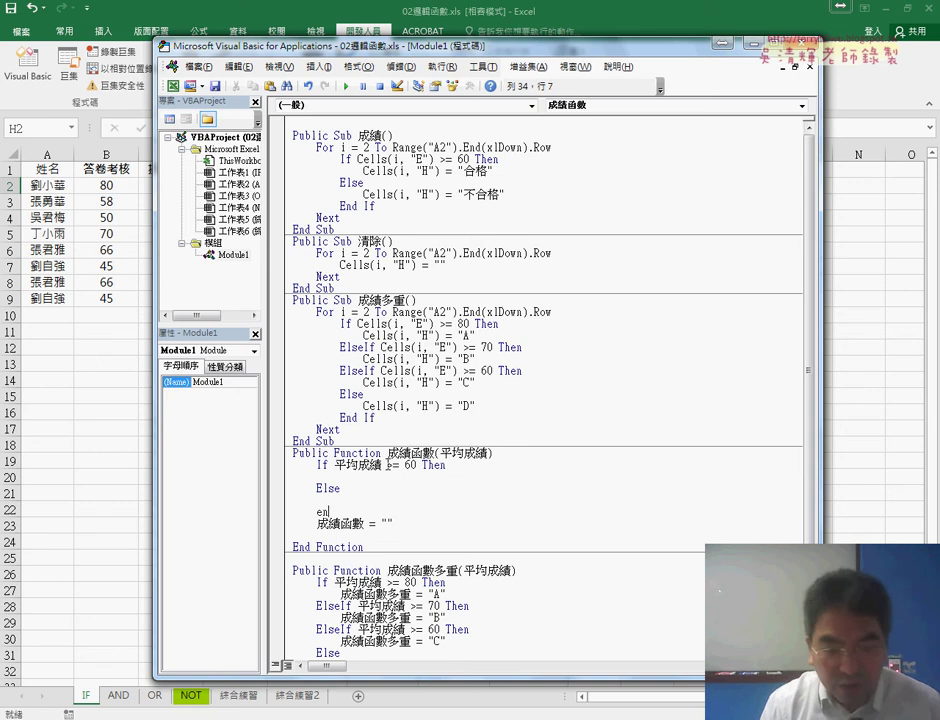
type("d if")
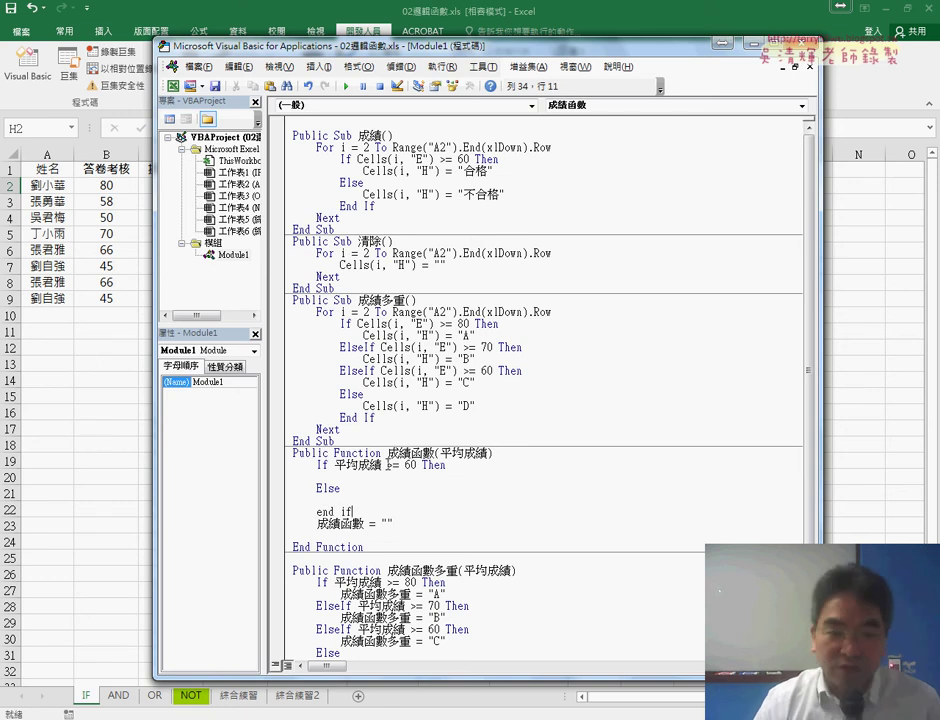
Move the return line into the If branch and make it return "合格"
left_click_drag(394, 526, 322, 527)
left_click_drag(349, 477, 321, 478)
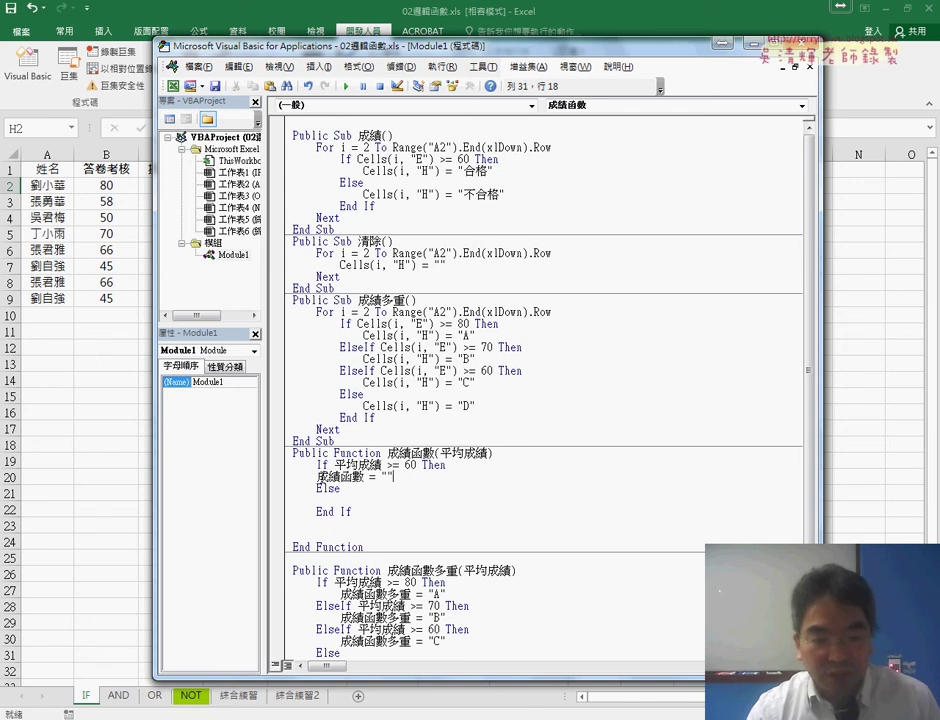
key("Tab")
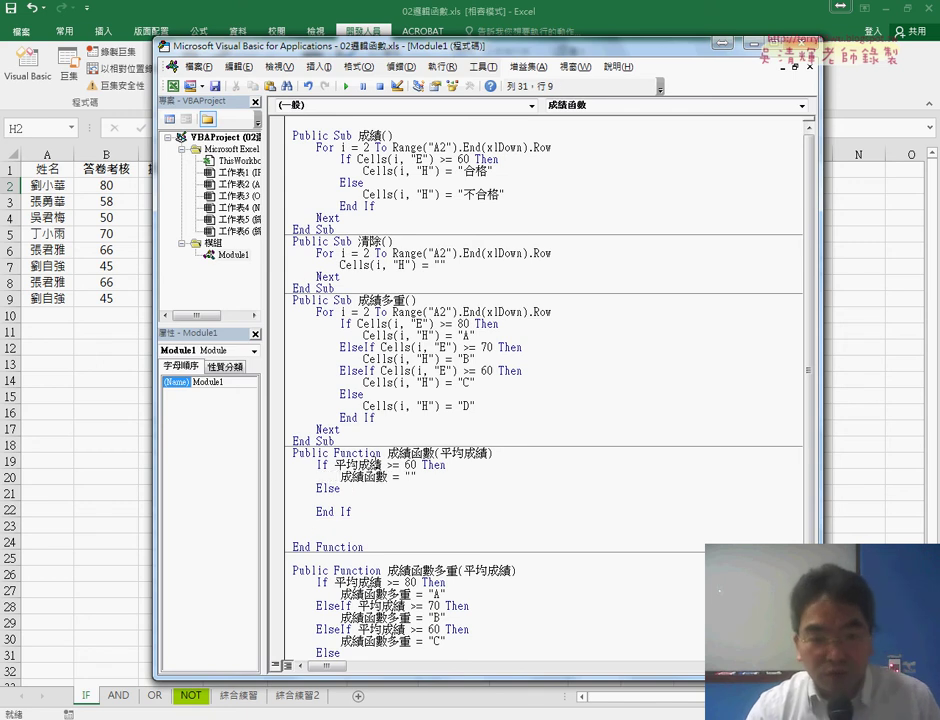
left_click(509, 478)
type("和")
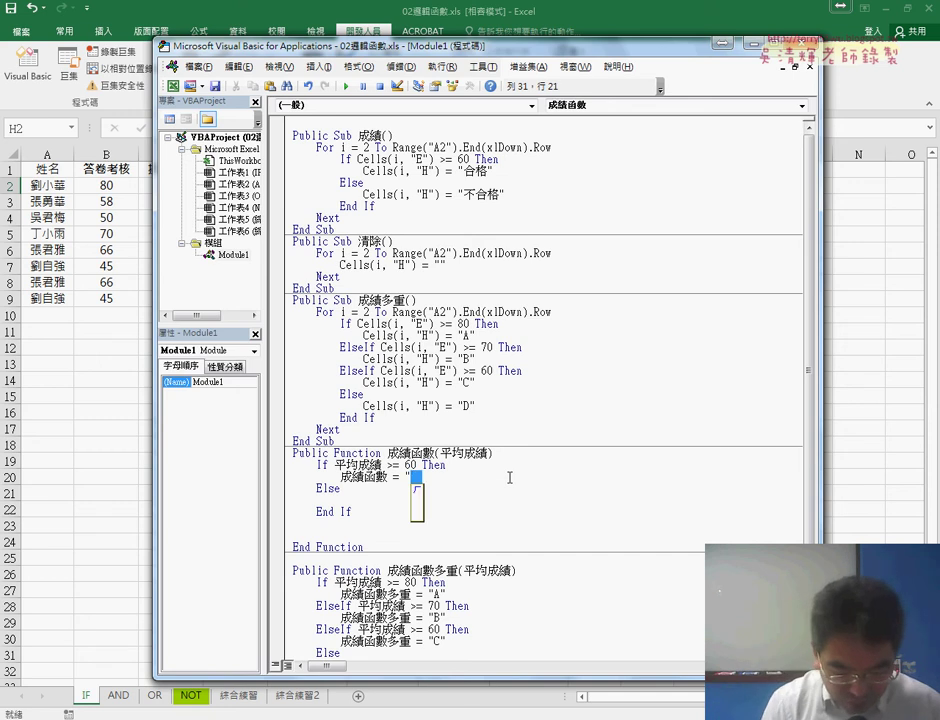
type("合格")
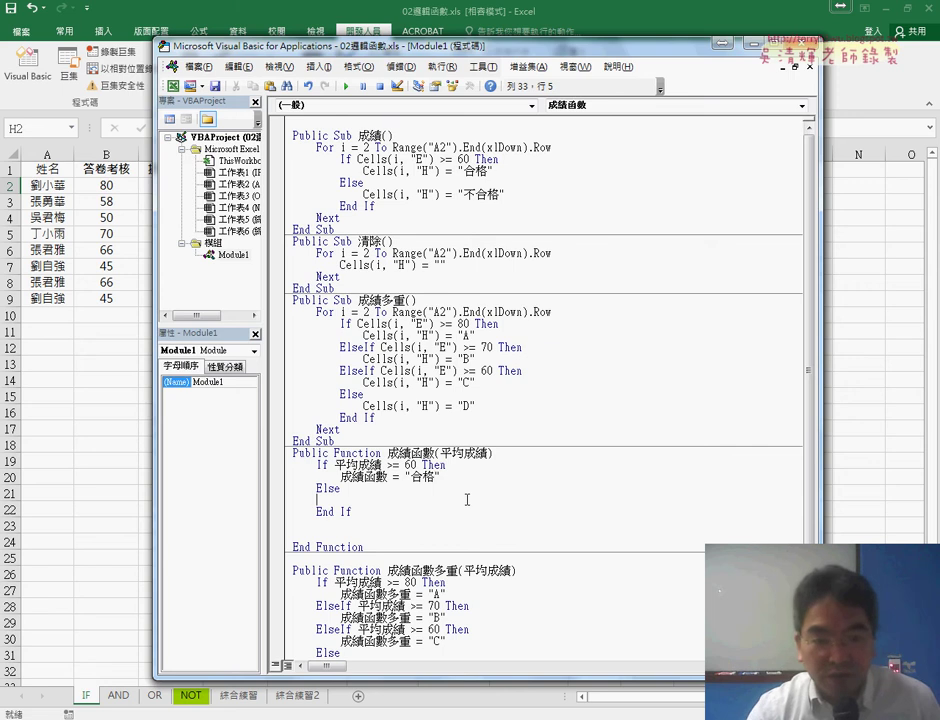
Copy the assignment under Else and change it to return "不合格"
left_click_drag(449, 476, 335, 476)
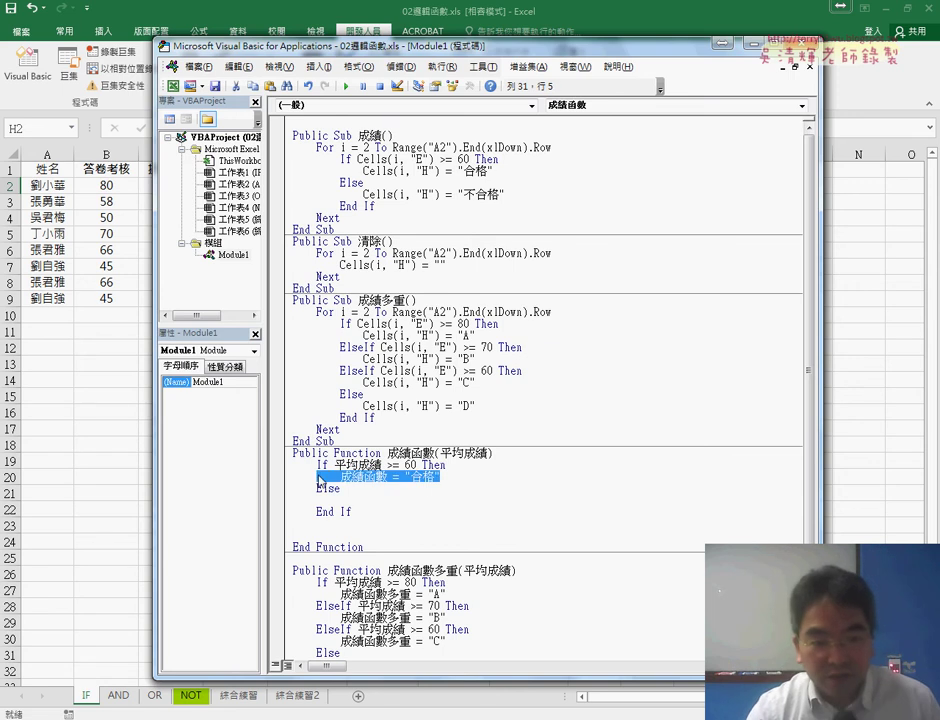
key("ctrl+c")
left_click(338, 500)
key("ctrl+v")
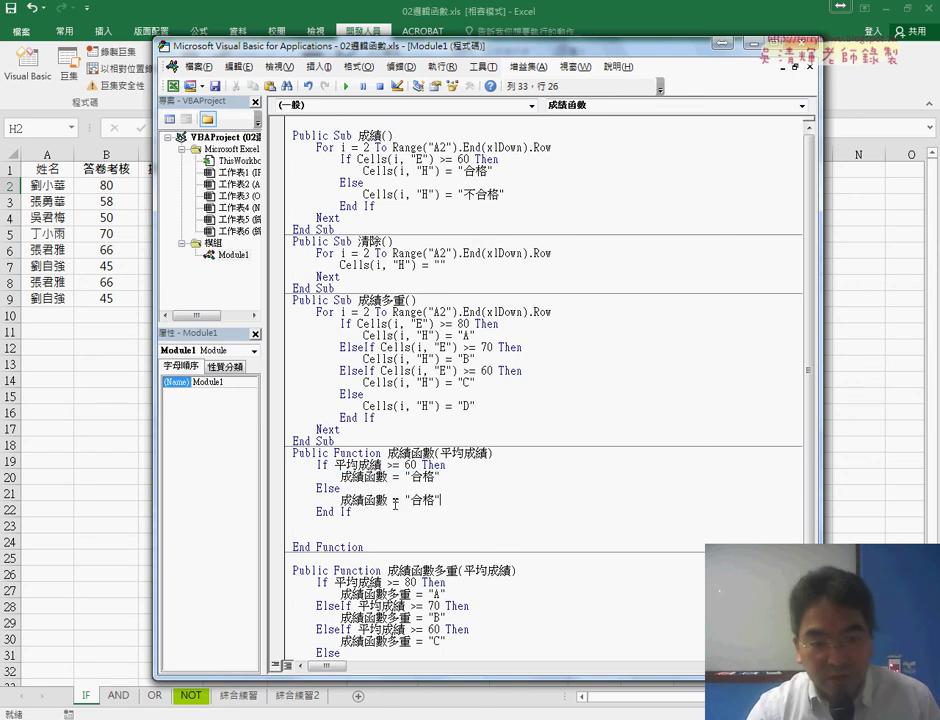
key("Left")
key("Left")
key("Left")
type("1")
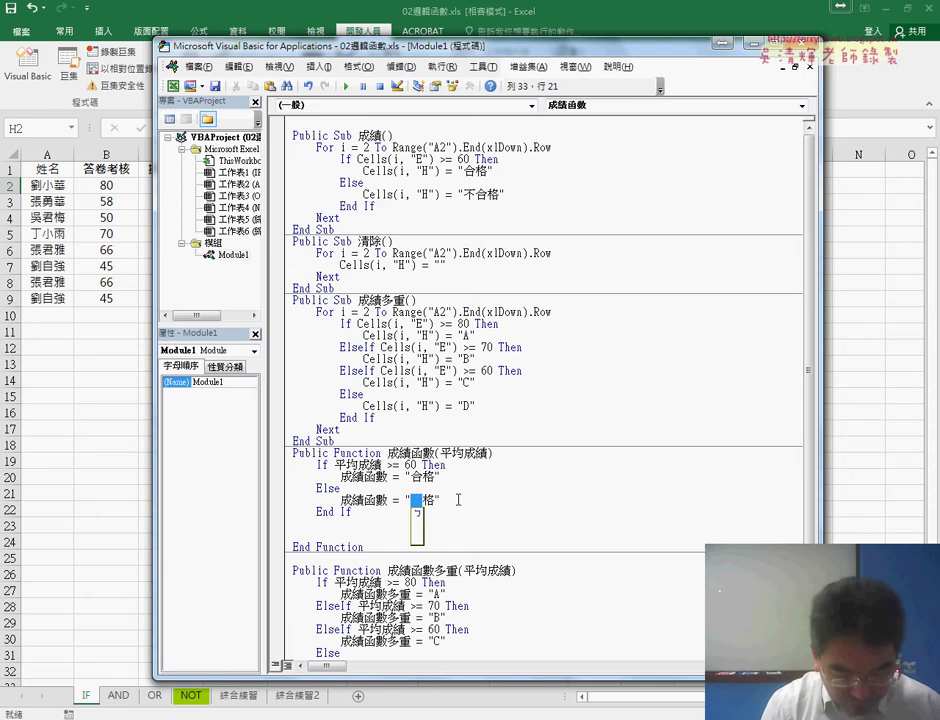
type("不合")
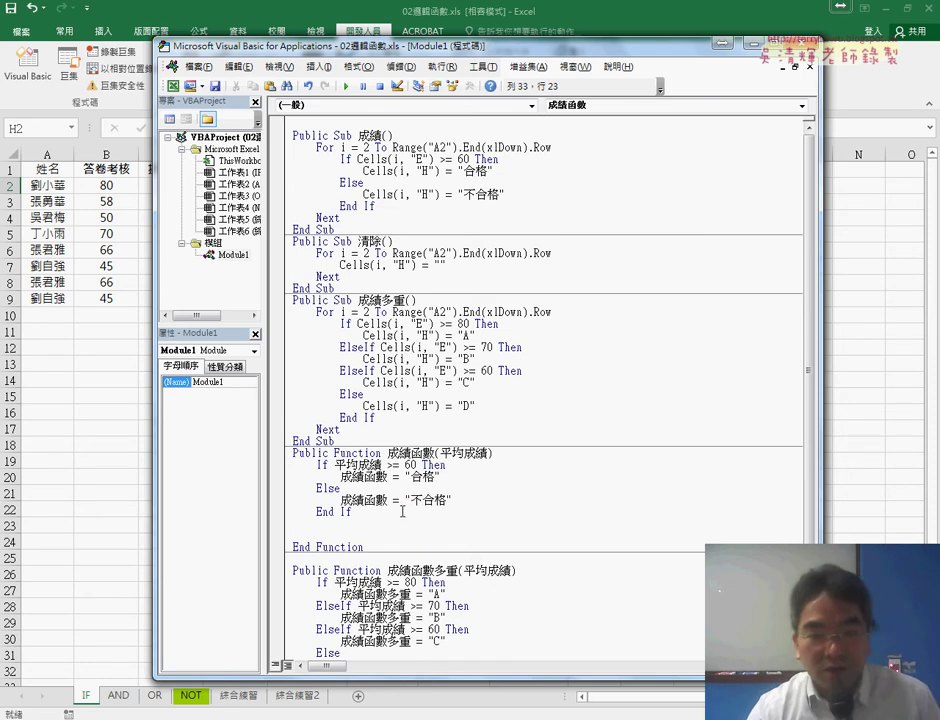
Delete the two blank lines between End If and End Function
left_click(402, 511)
key("Delete")
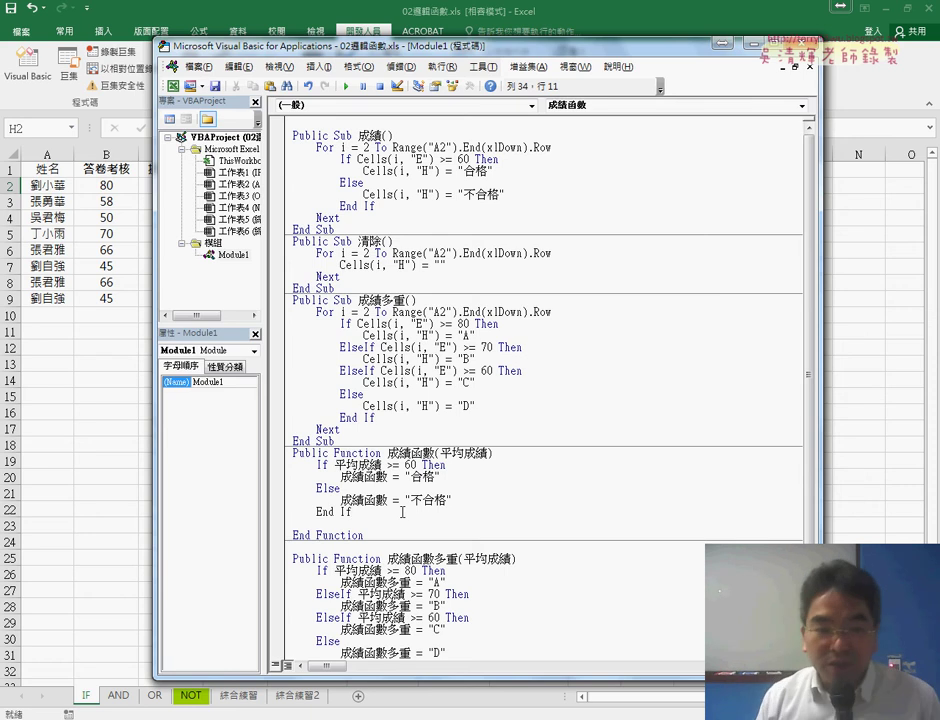
key("Delete")
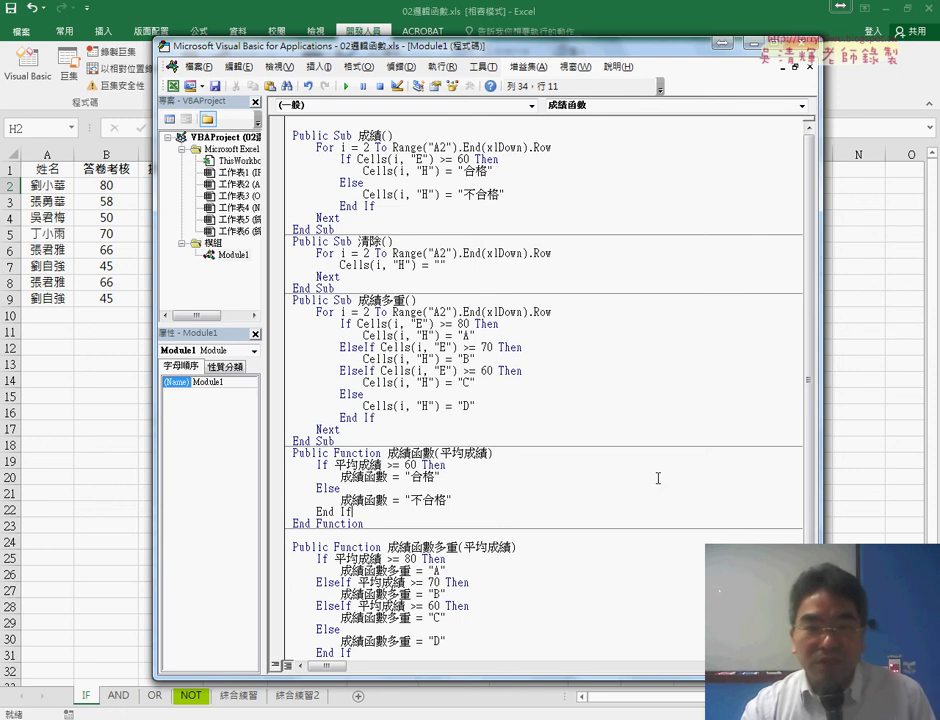
left_click_drag(337, 44, 337, 349)
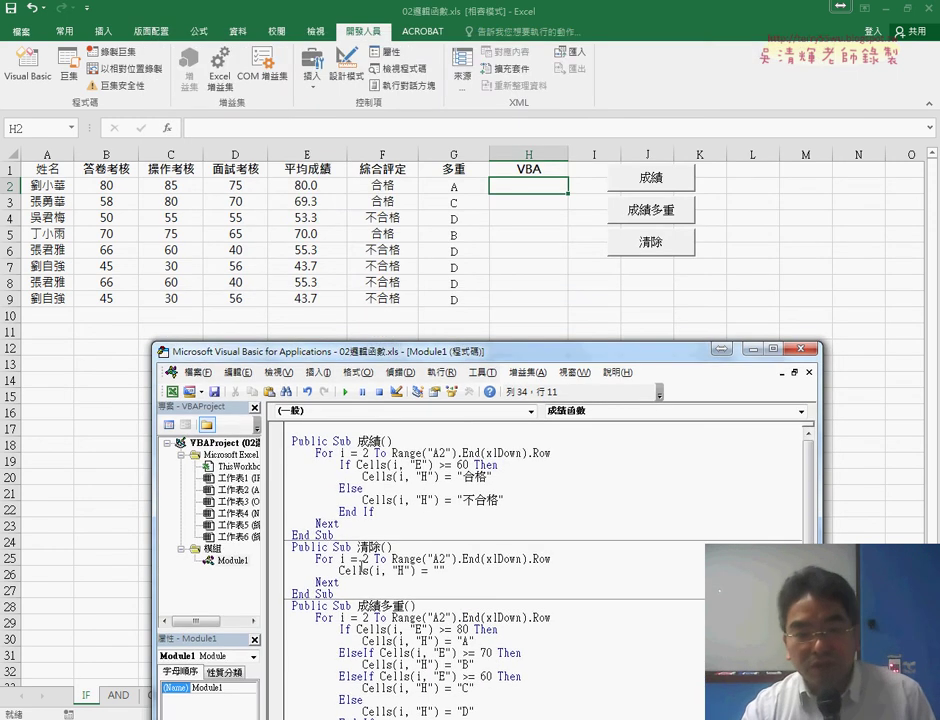
left_click(419, 583)
scroll(420, 581, "down", 1)
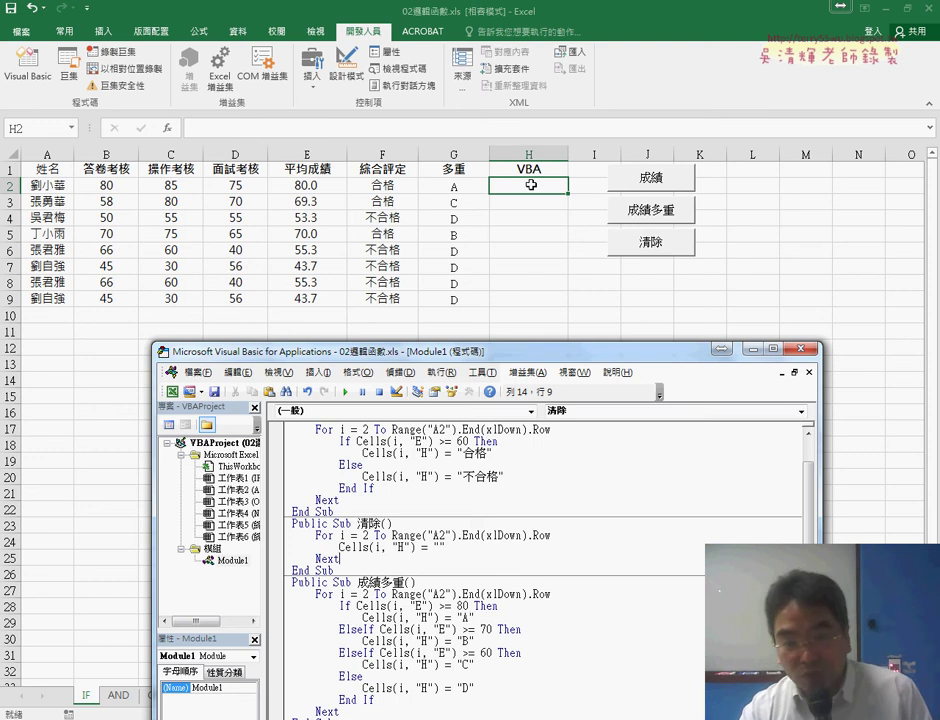
left_click_drag(505, 352, 501, 41)
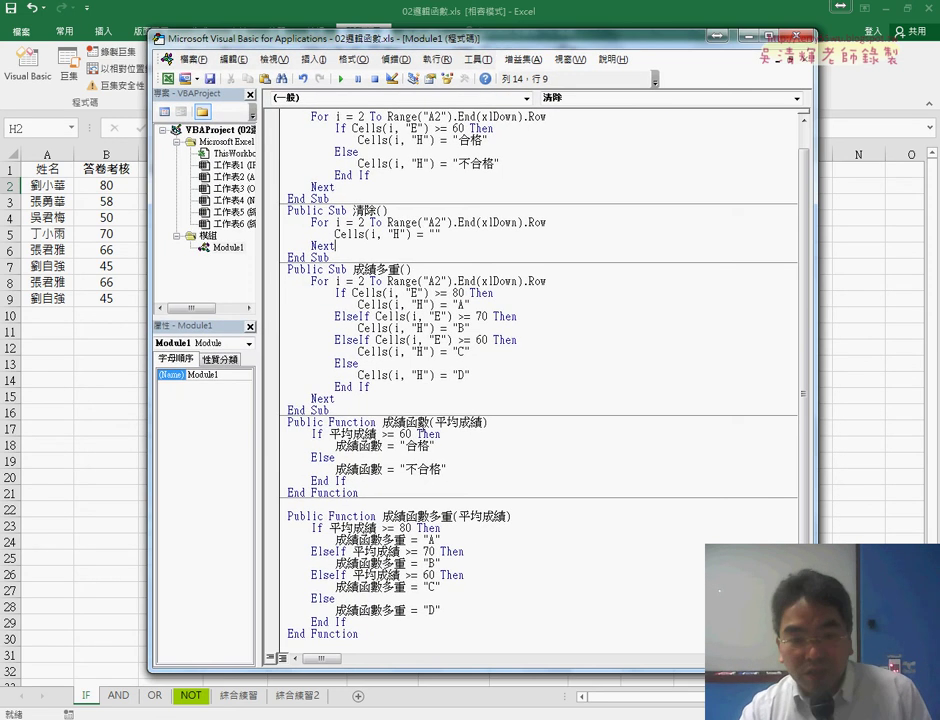
left_click(399, 469)
Delete the old 成績函數多重 function from Module1
left_click_drag(365, 492, 273, 430)
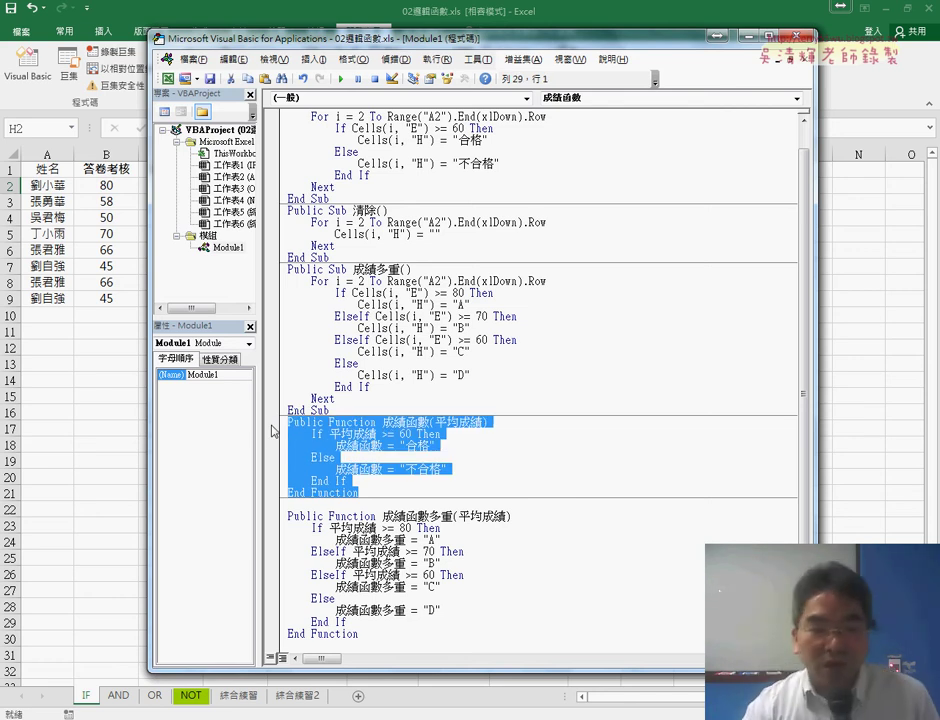
left_click_drag(362, 633, 281, 521)
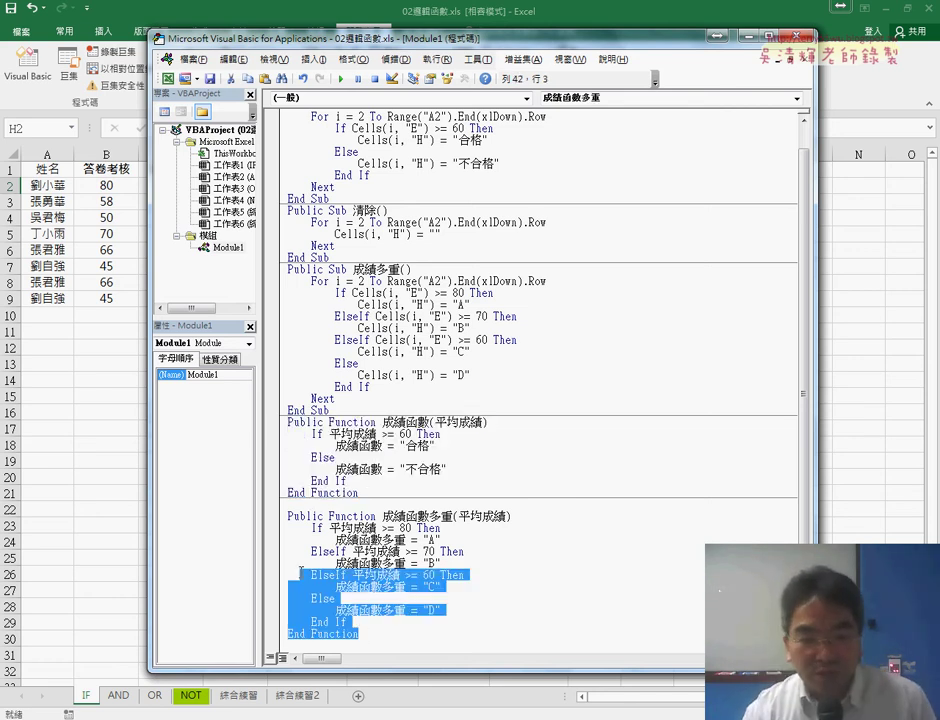
key("Delete")
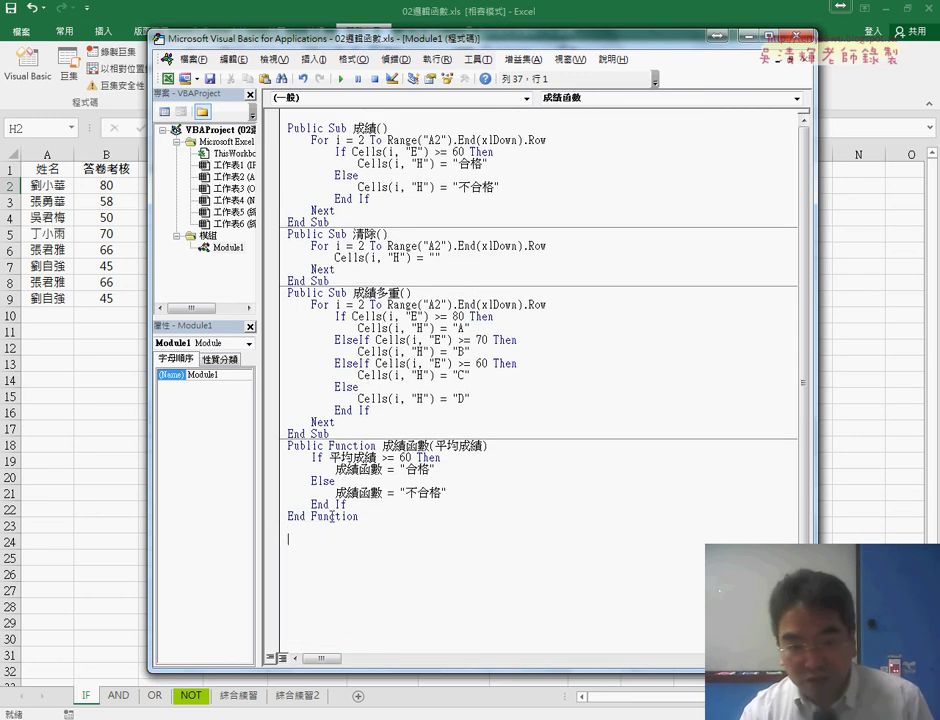
Copy 成績函數 below and rename the copy's header to 成績函數多重
mouse_move(359, 516)
left_mouse_down()
mouse_move(348, 516)
mouse_move(287, 443)
left_mouse_up()
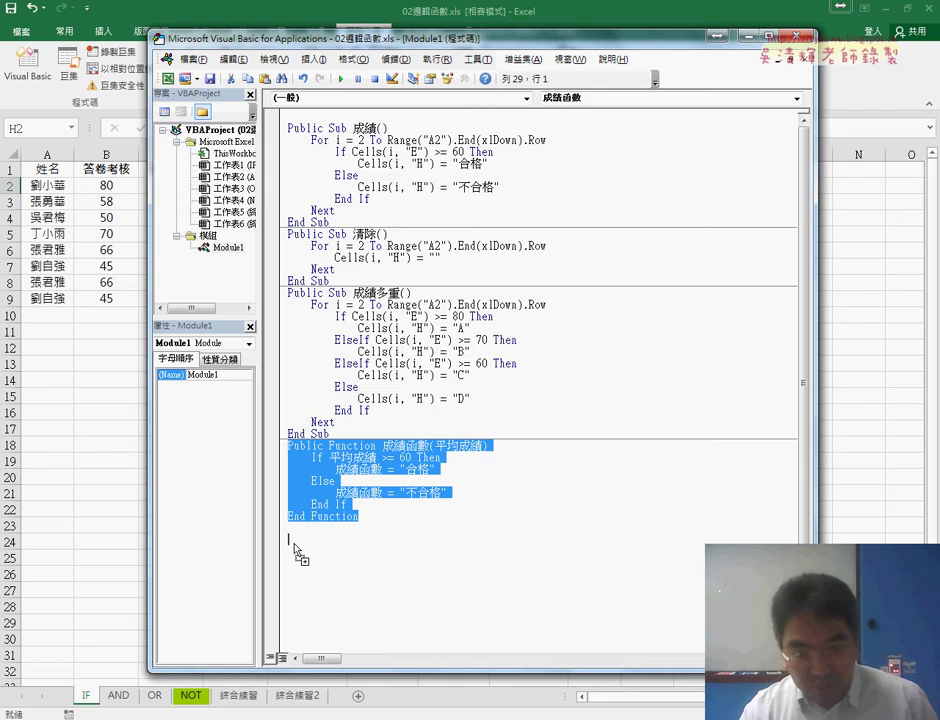
left_click_drag(294, 545, 292, 543)
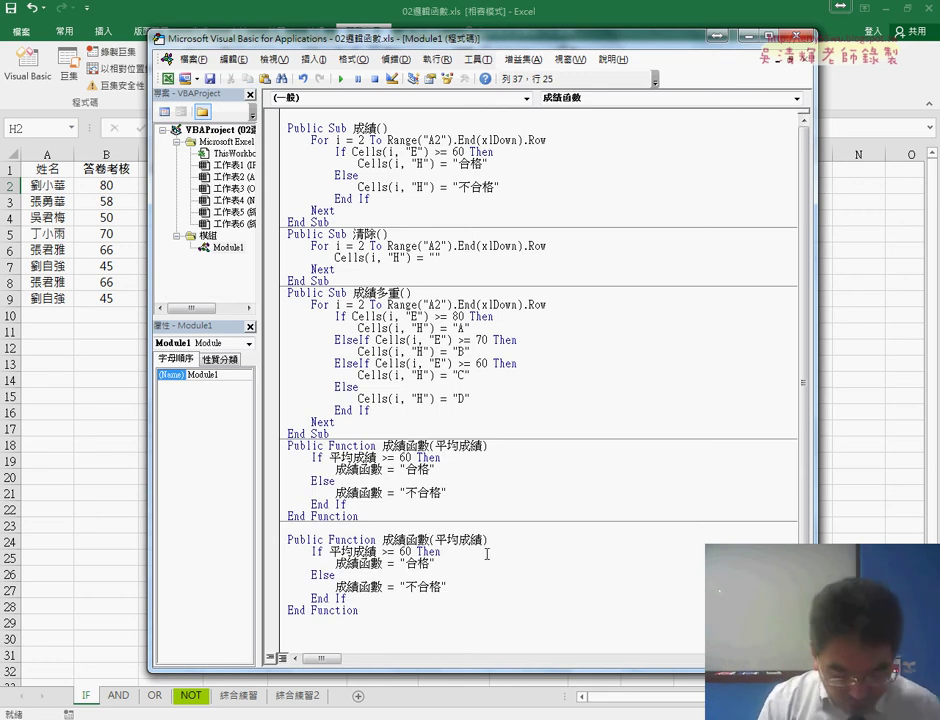
key("shift")
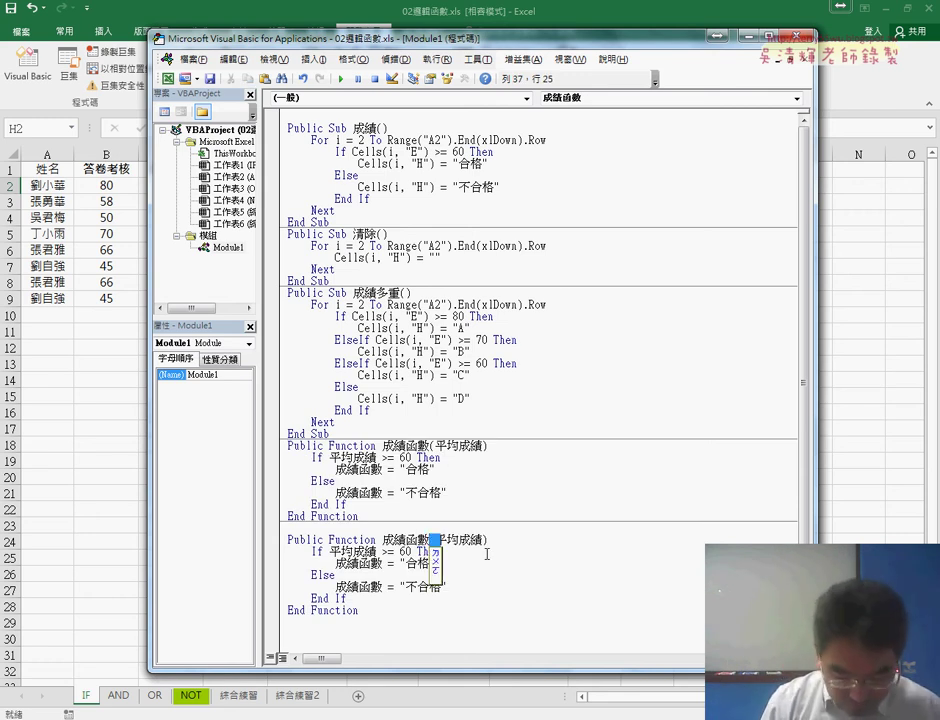
type("多重")
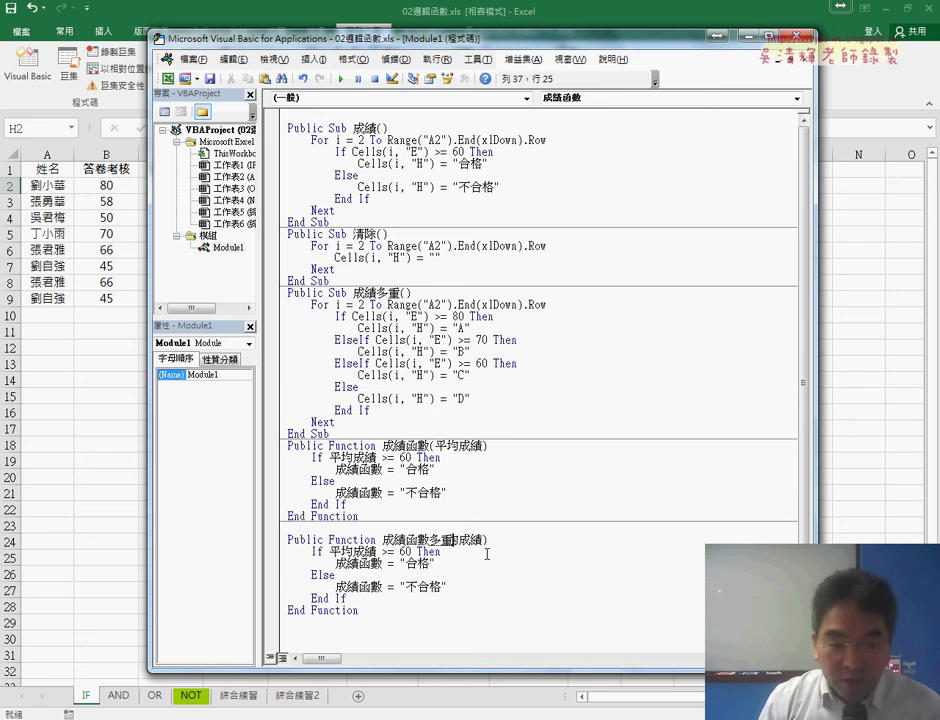
type("平均")
key("Return")
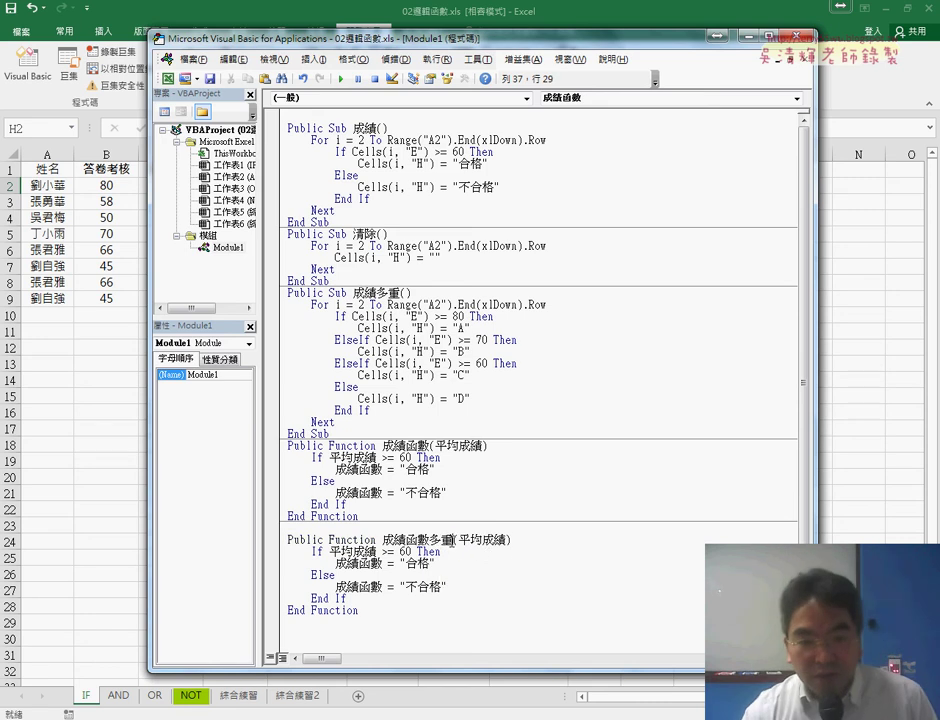
Rename the copy's first return assignment to 成績函數多重
key("shift+Left")
key("shift+Left")
key("ctrl+c")
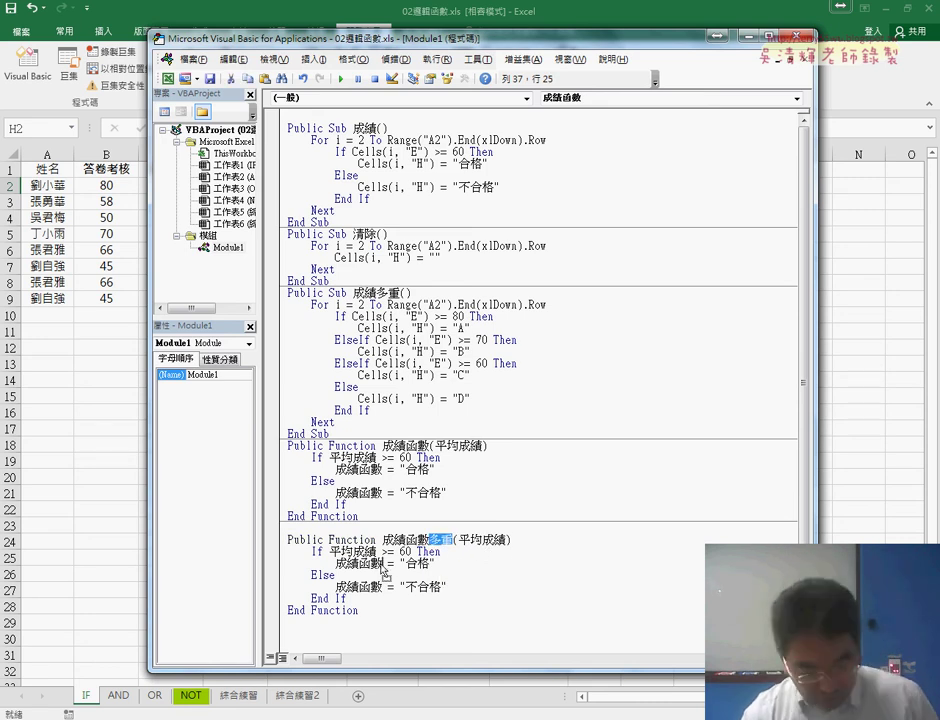
left_click(385, 563)
key("ctrl+v")
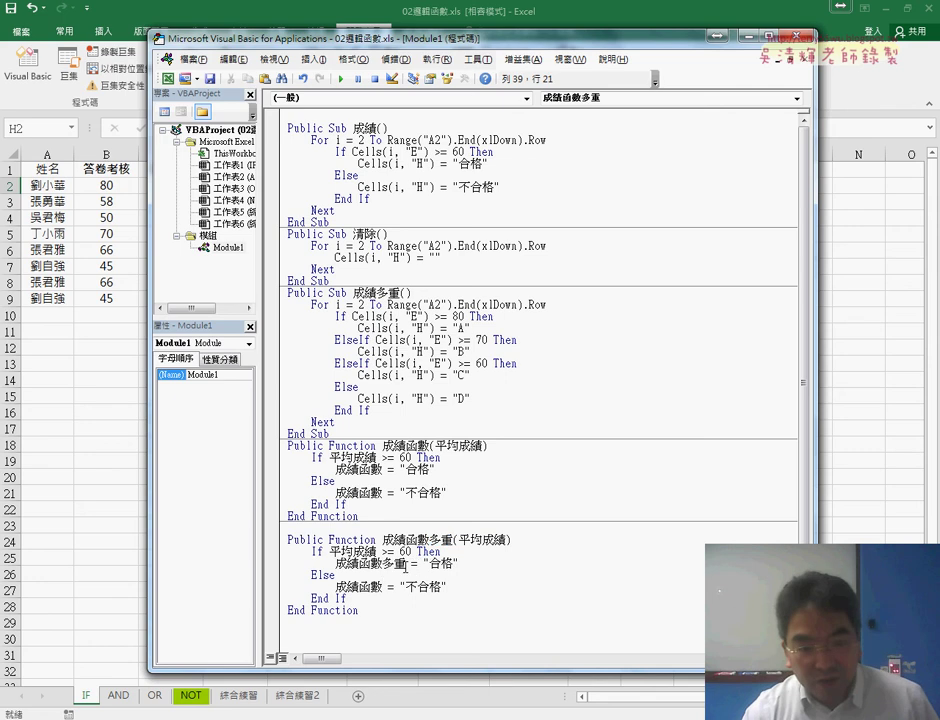
key("shift+Left")
key("shift+Left")
key("ctrl+c")
Rename the Else assignment to 成績函數多重 and make the If test >= 80 returning "A"
left_click(380, 587)
key("ctrl+v")
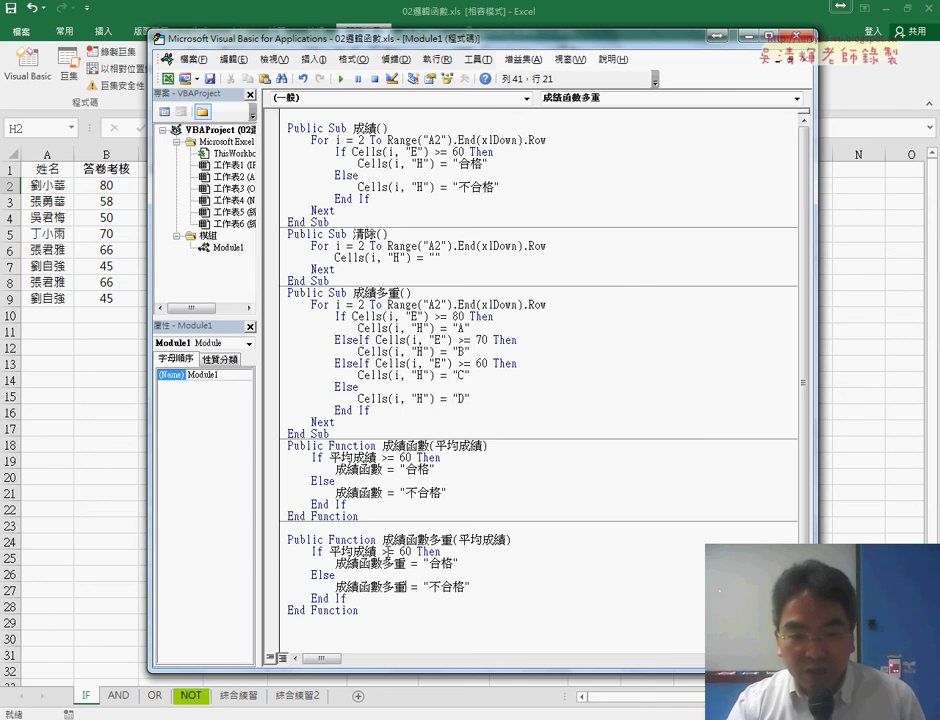
left_click(403, 551)
key("BackSpace")
type("8")
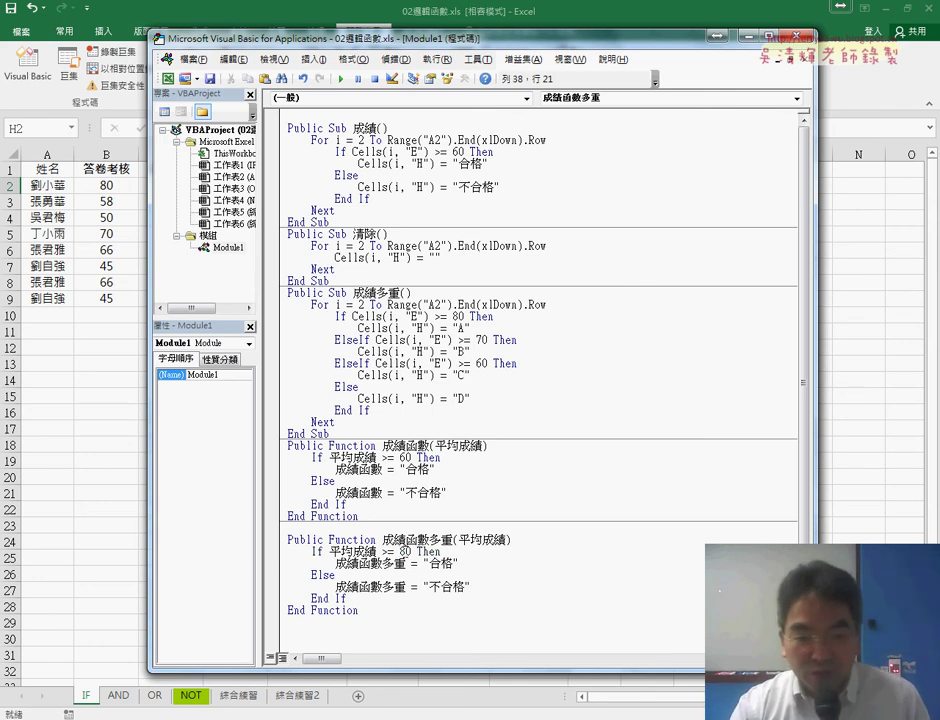
left_click(405, 564)
double_click(434, 564)
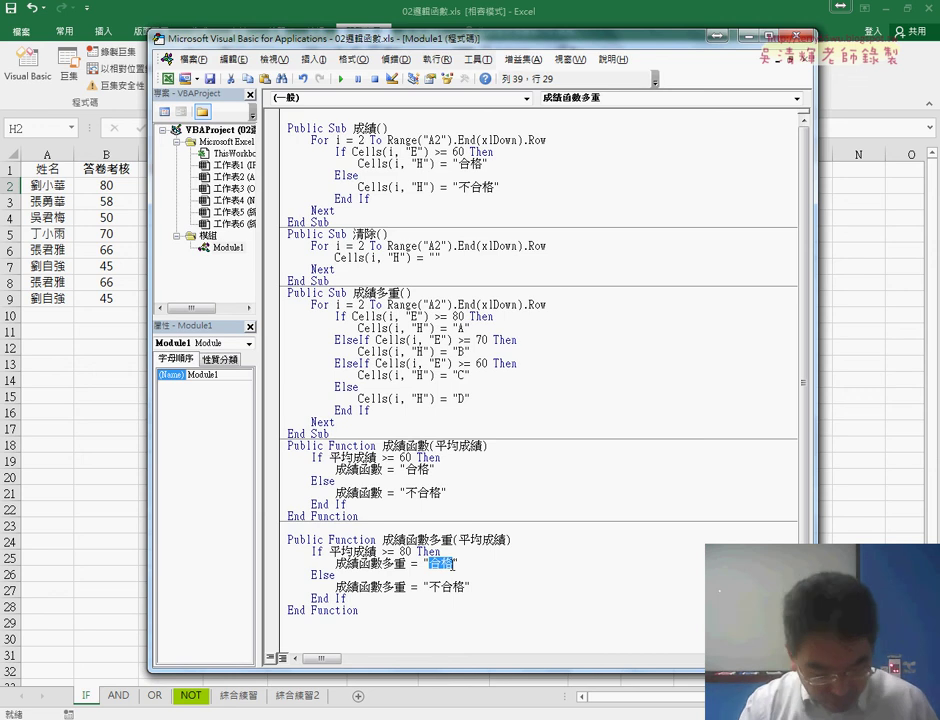
type("A")
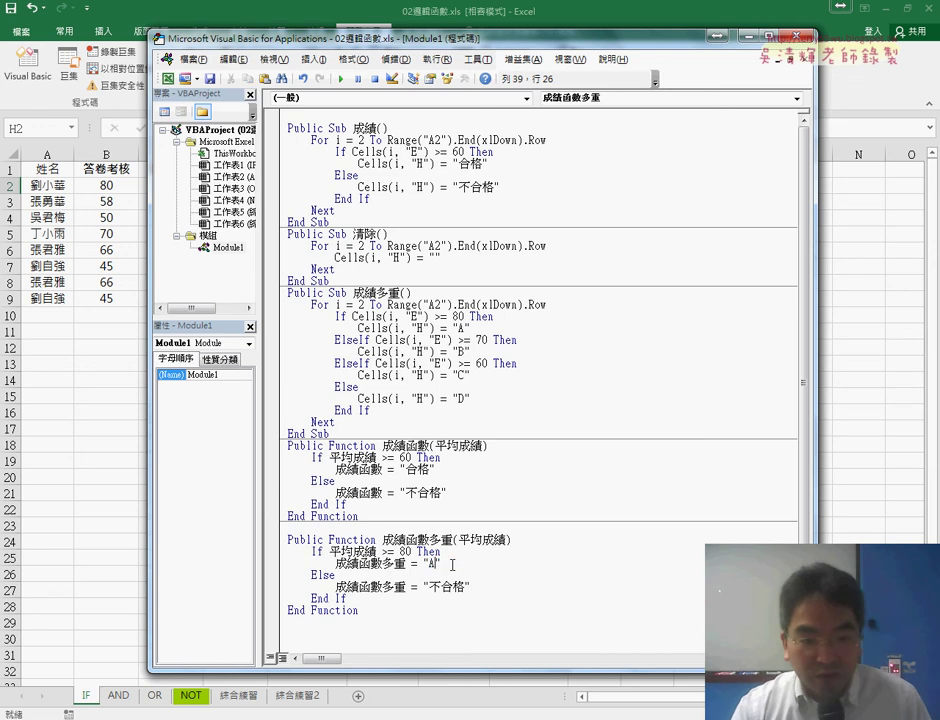
Add an ElseIf 平均成績 >= 70 branch returning "B" after the A branch
left_click_drag(452, 565, 288, 551)
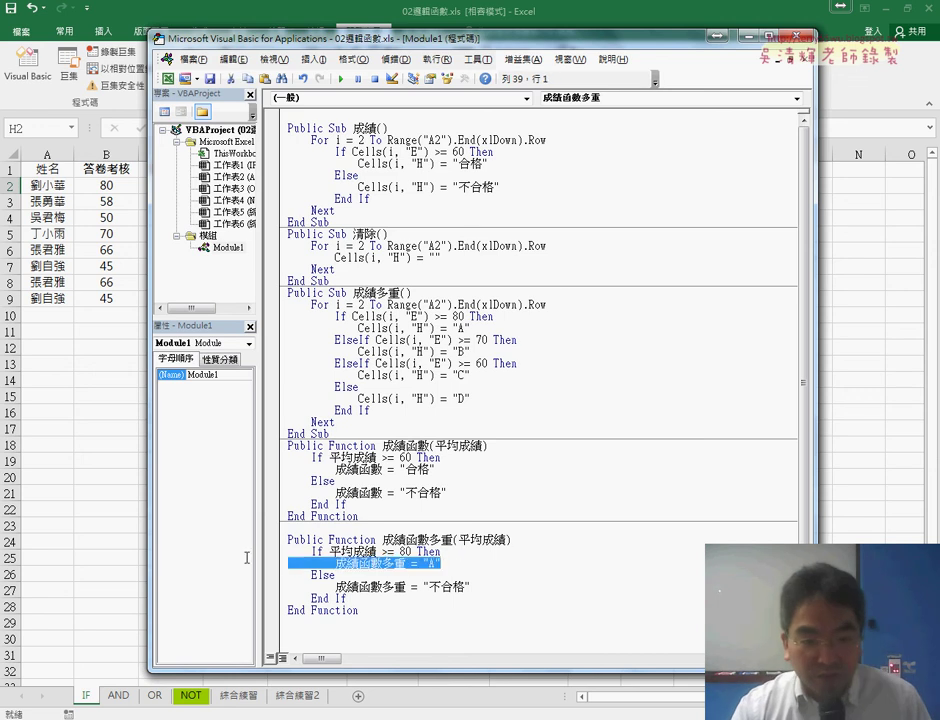
left_click(478, 564)
key("Return")
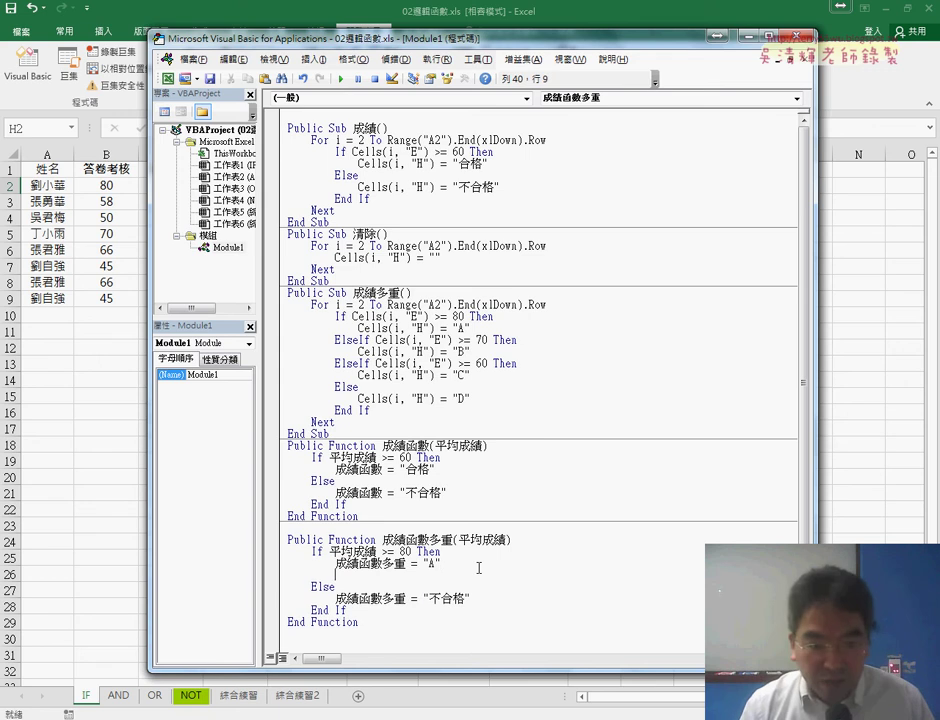
key("Home")
key("ctrl+v")
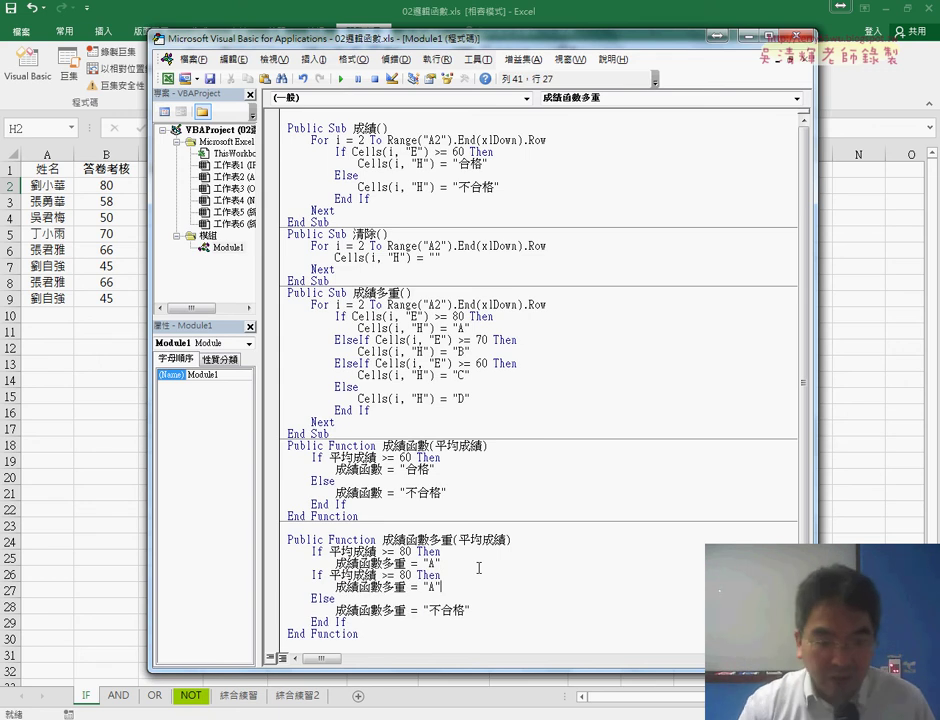
left_click(313, 576)
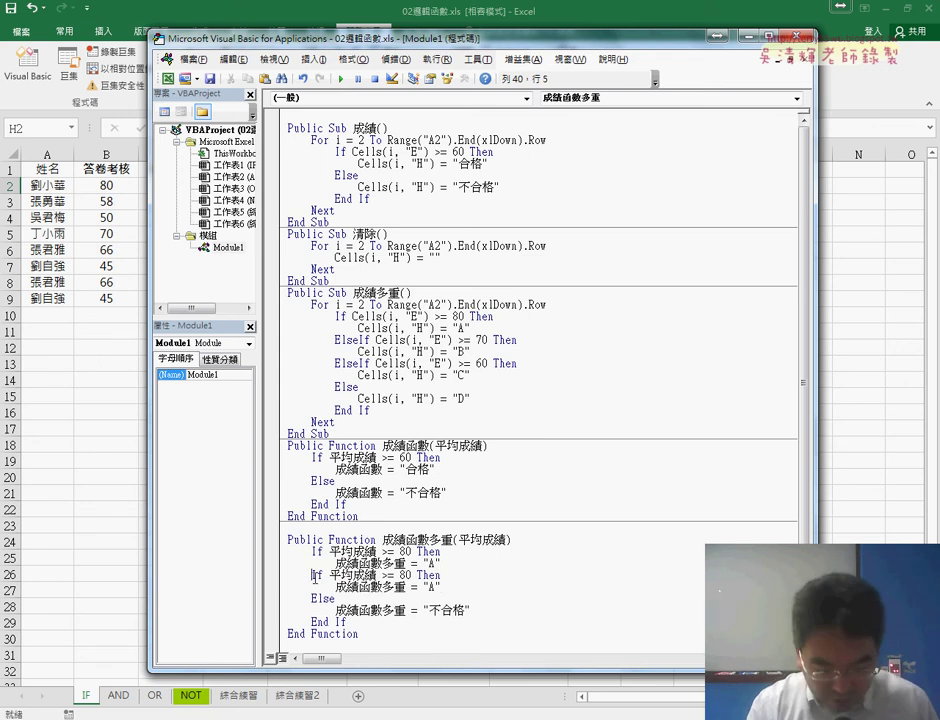
double_click(315, 576)
left_click(313, 576)
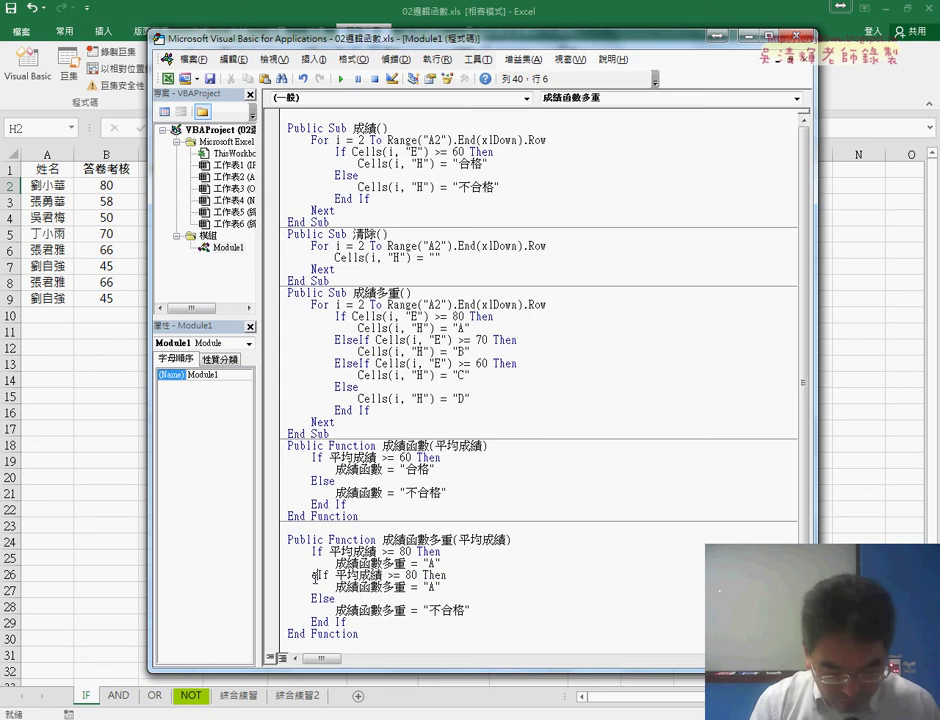
type("else")
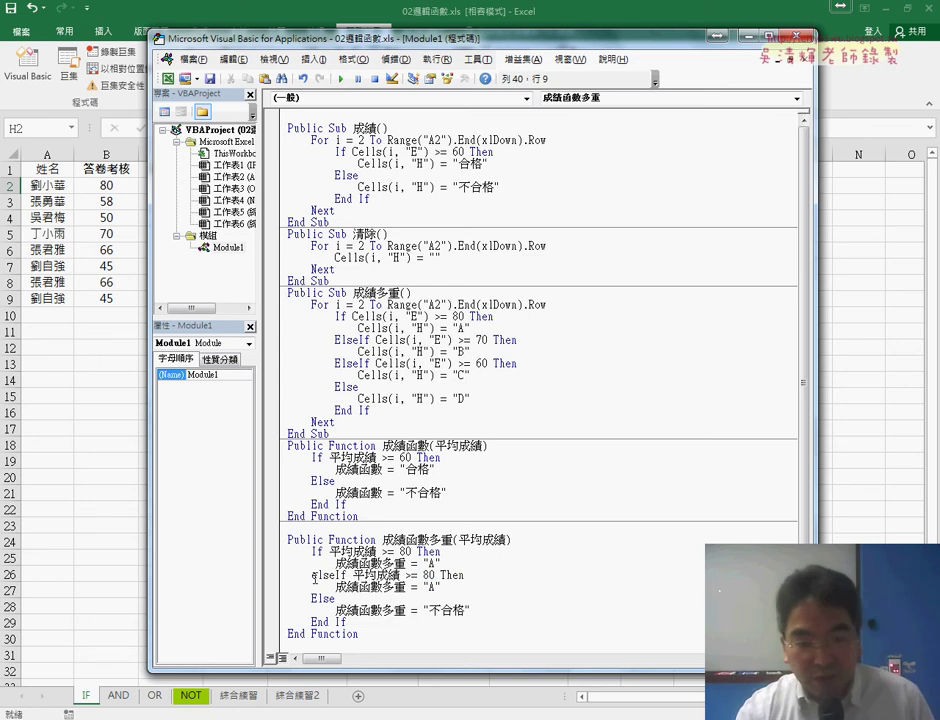
left_click_drag(423, 576, 429, 576)
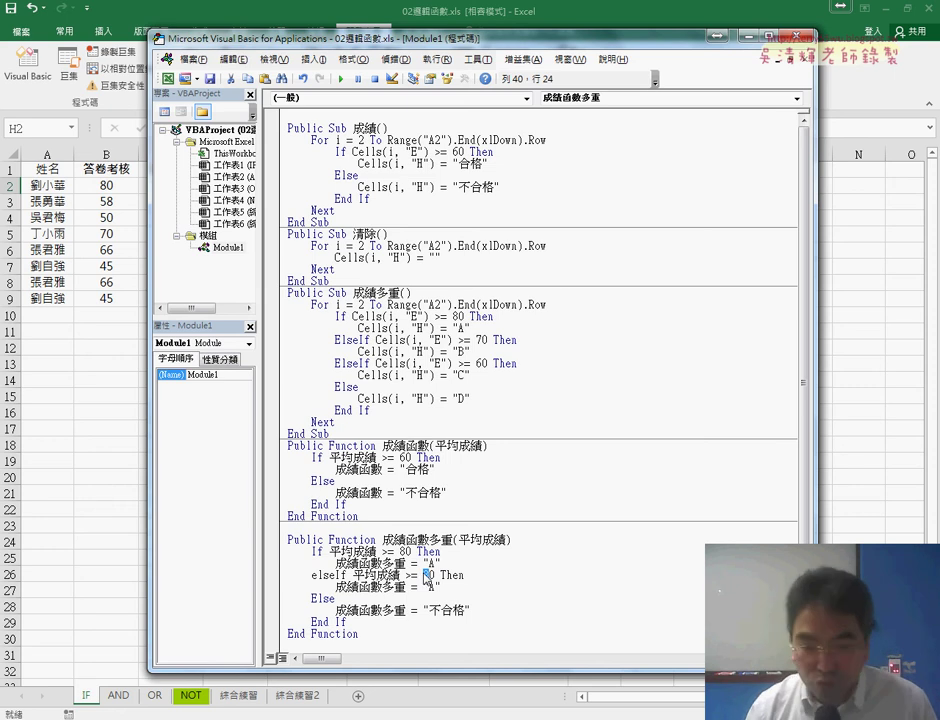
type("7")
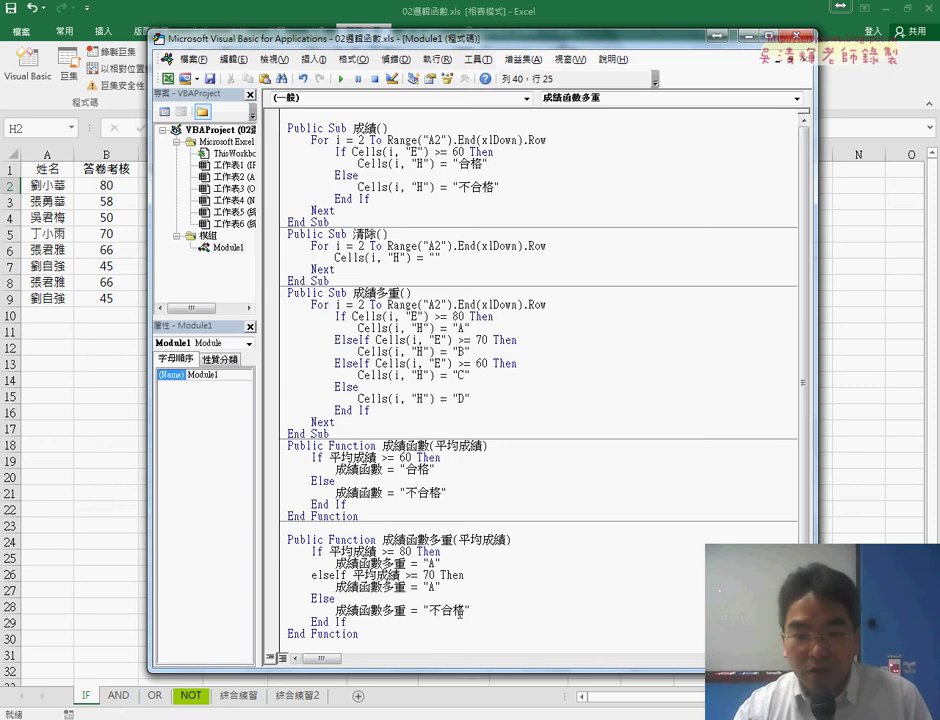
left_click_drag(426, 587, 266, 577)
type("B")
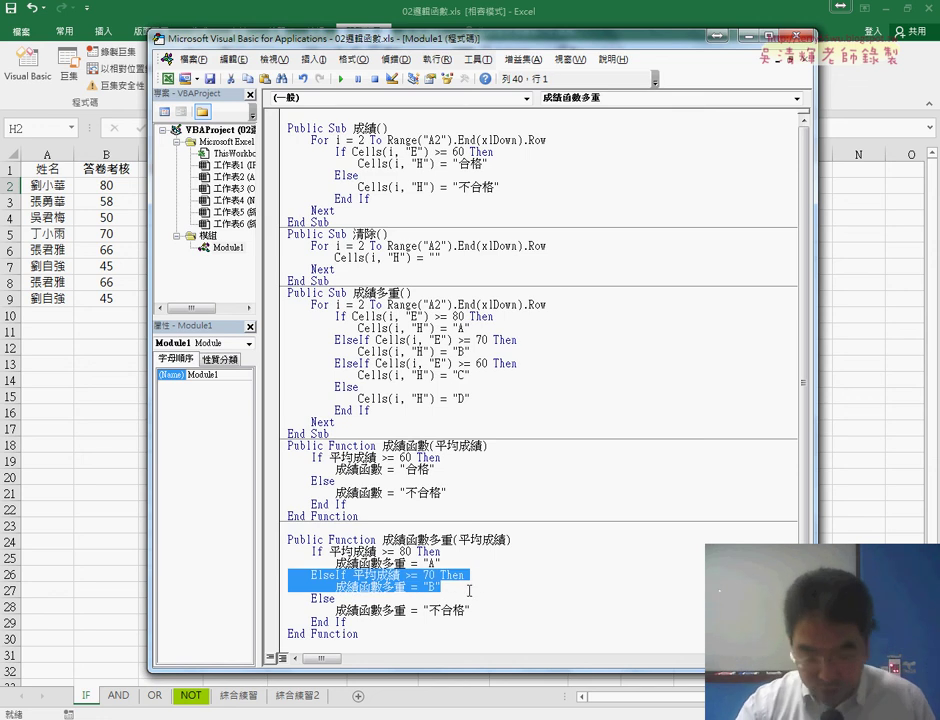
Paste another ElseIf branch below B with threshold 60 for grade "C"
left_click(469, 590)
key("Return")
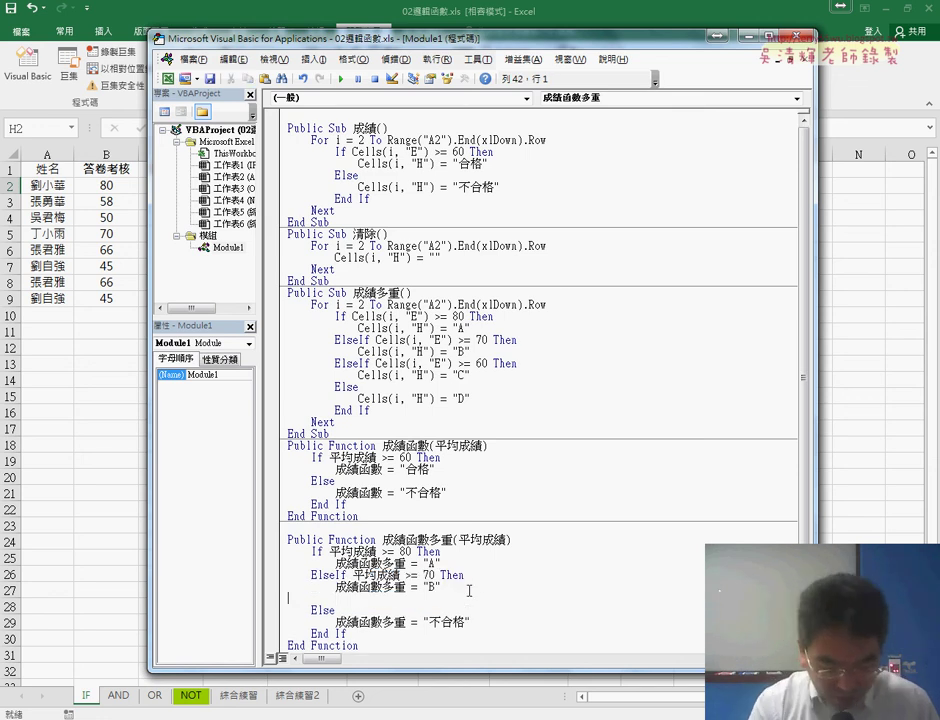
key("ctrl+v")
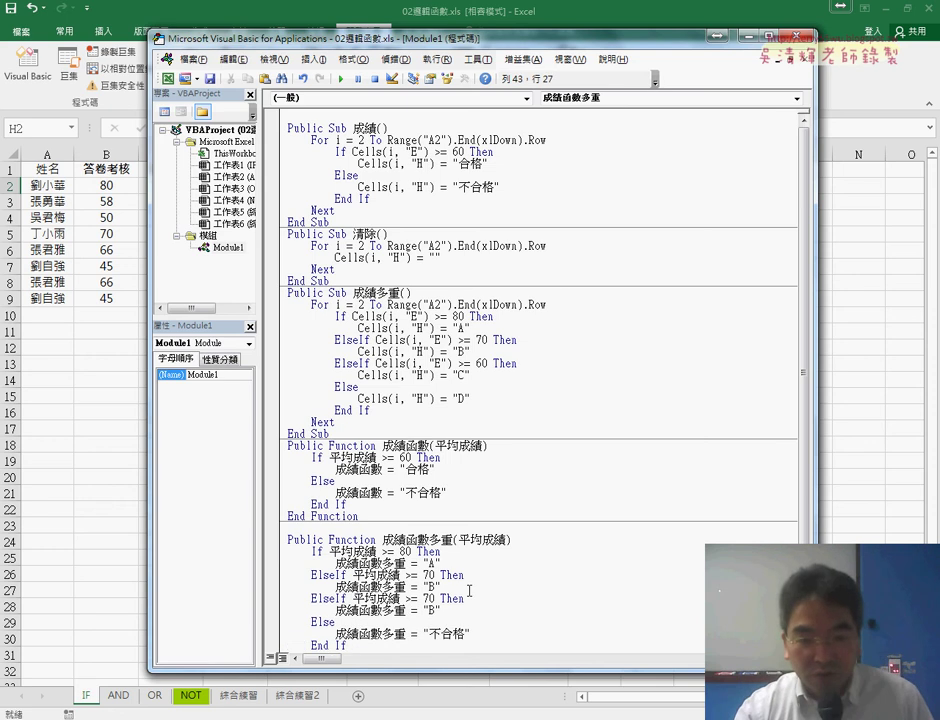
scroll(469, 590, "down", 1)
left_click(427, 576)
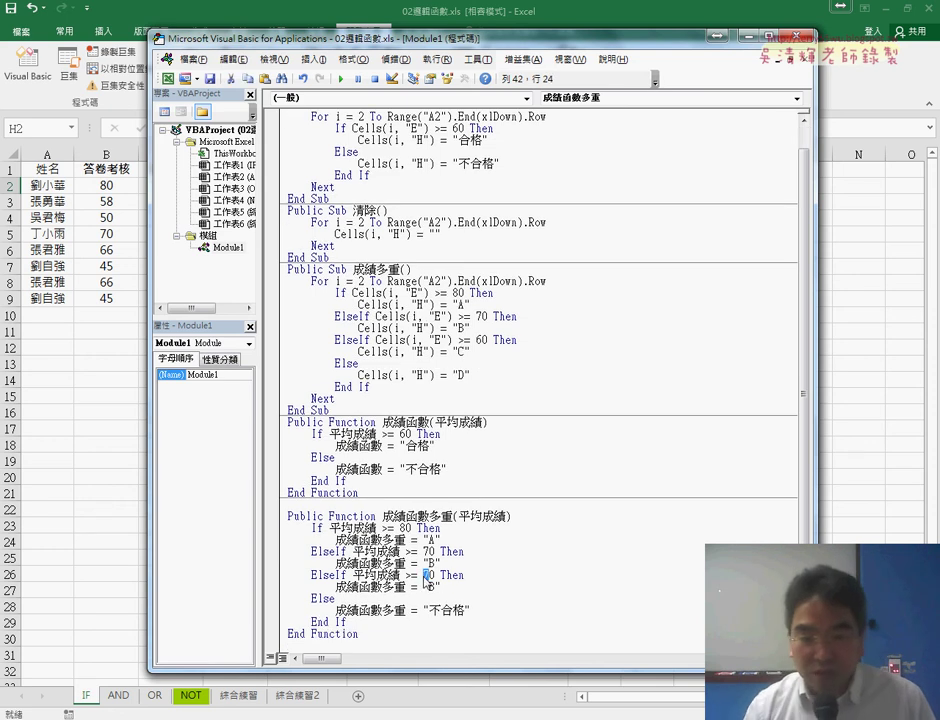
type("6")
left_click(433, 588)
type("C")
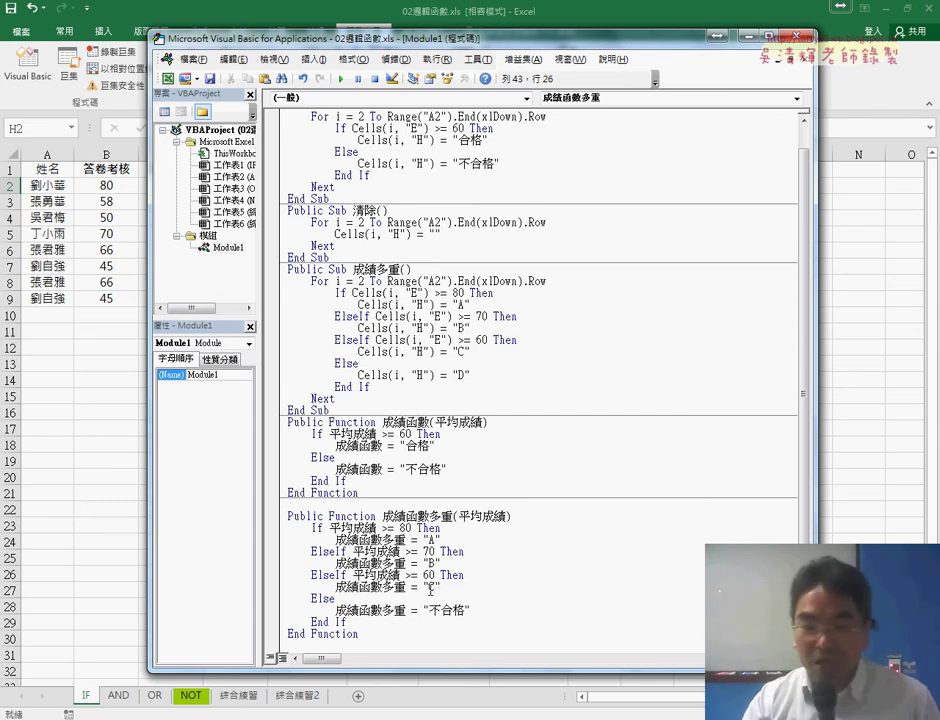
Change the Else result from "不合格" to "D" and return to the Excel worksheet
left_click_drag(466, 614, 432, 612)
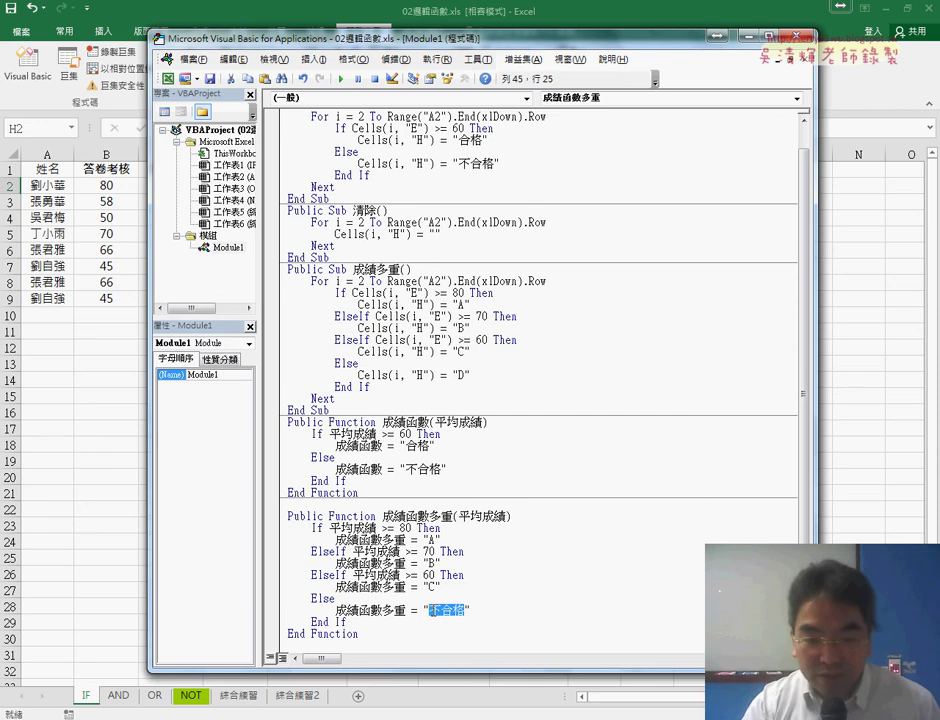
key("Delete")
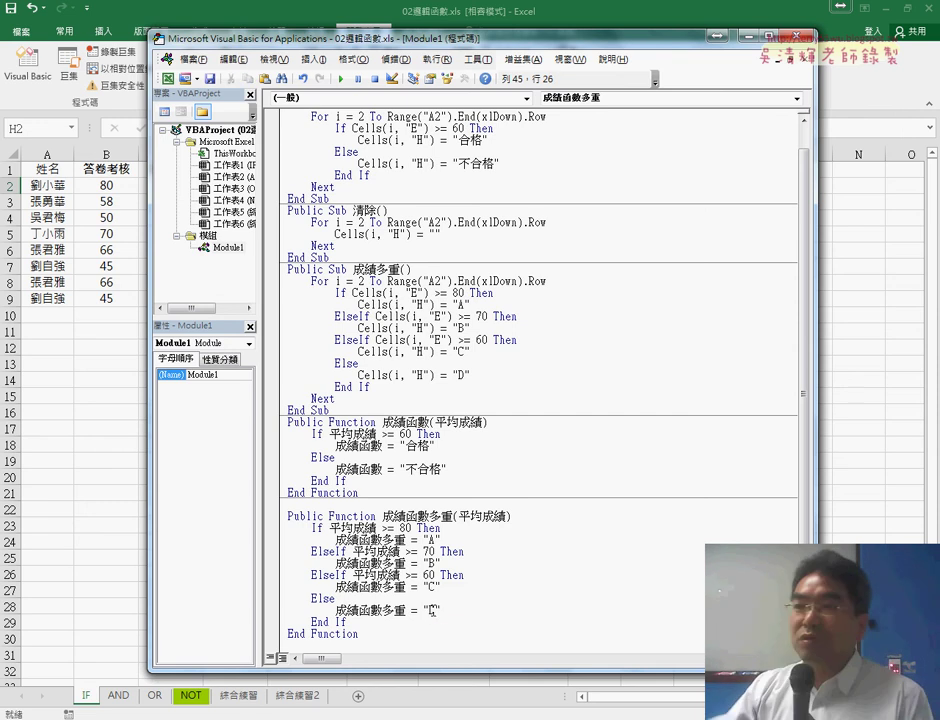
type("D")
left_click(403, 563)
left_click(431, 587)
key("Up")
key("Up")
key("Up")
key("End")
key("alt+F11")
left_click(535, 194)
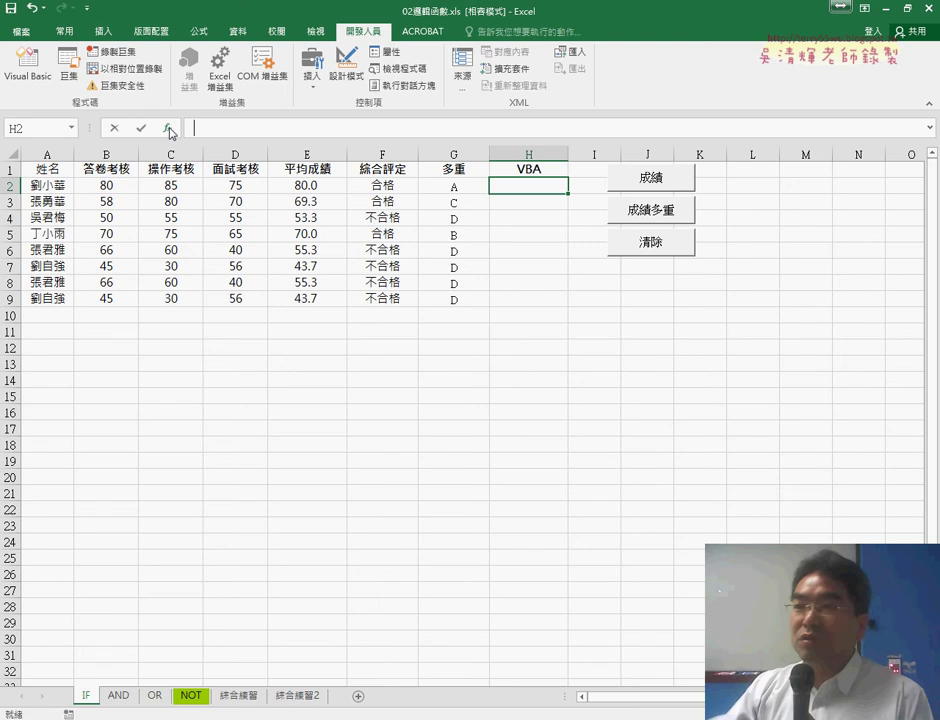
Enter =成績函數多重(E2) in H2, fill to H9, and compare with G2's nested IF
left_click(167, 129)
double_click(483, 363)
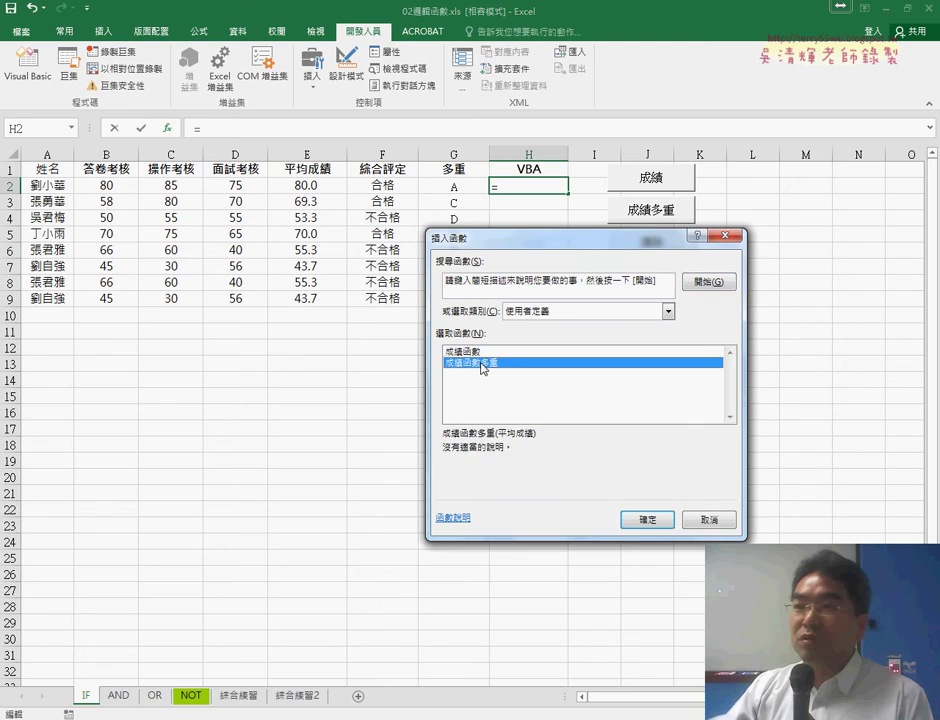
type("E2")
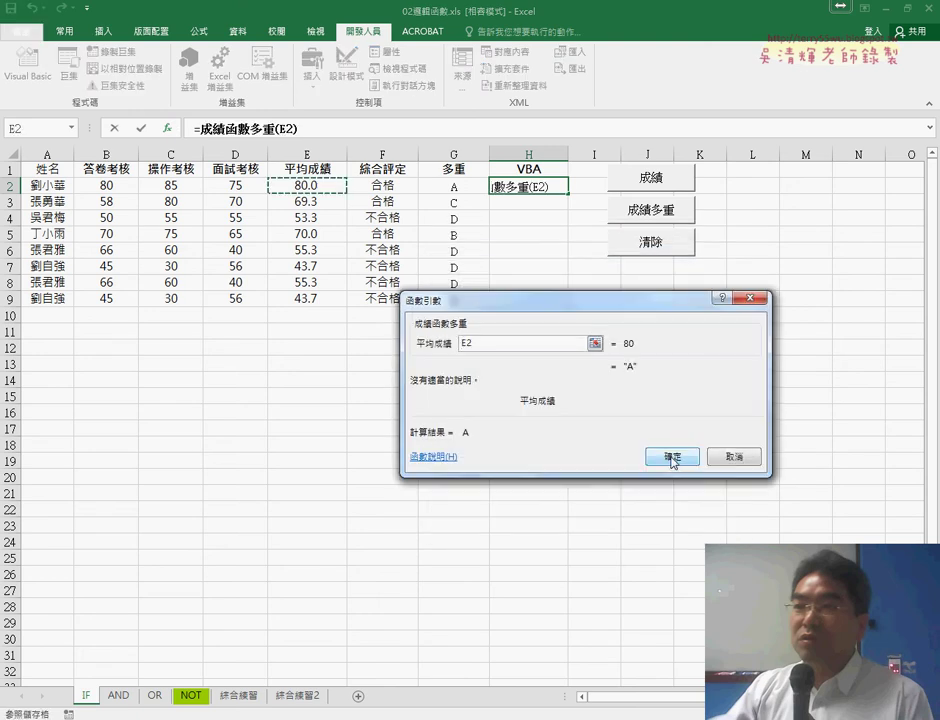
left_click(672, 457)
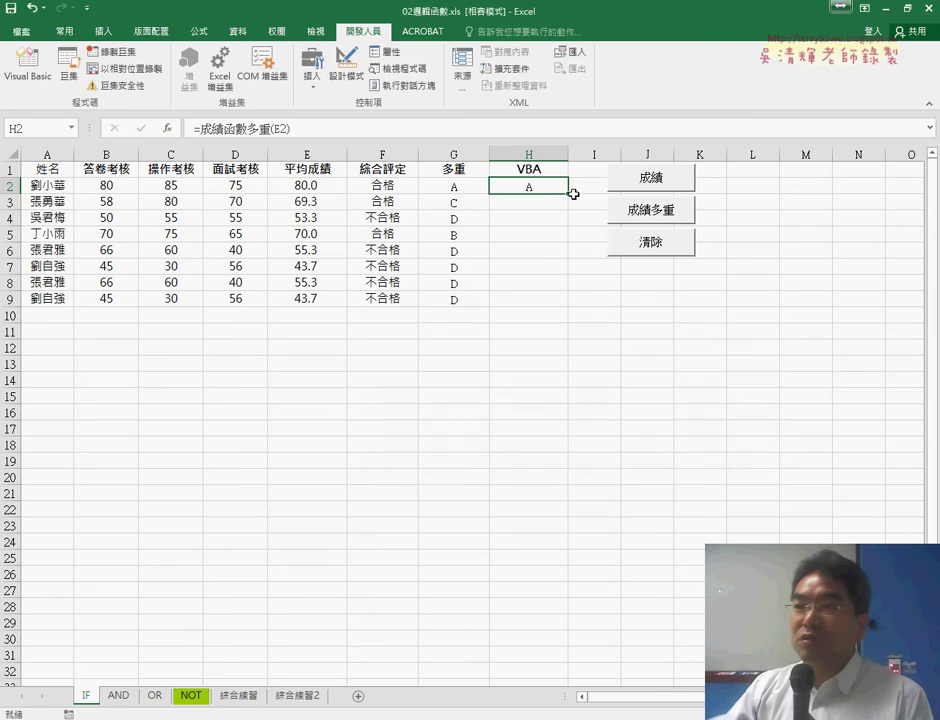
left_click_drag(568, 193, 565, 311)
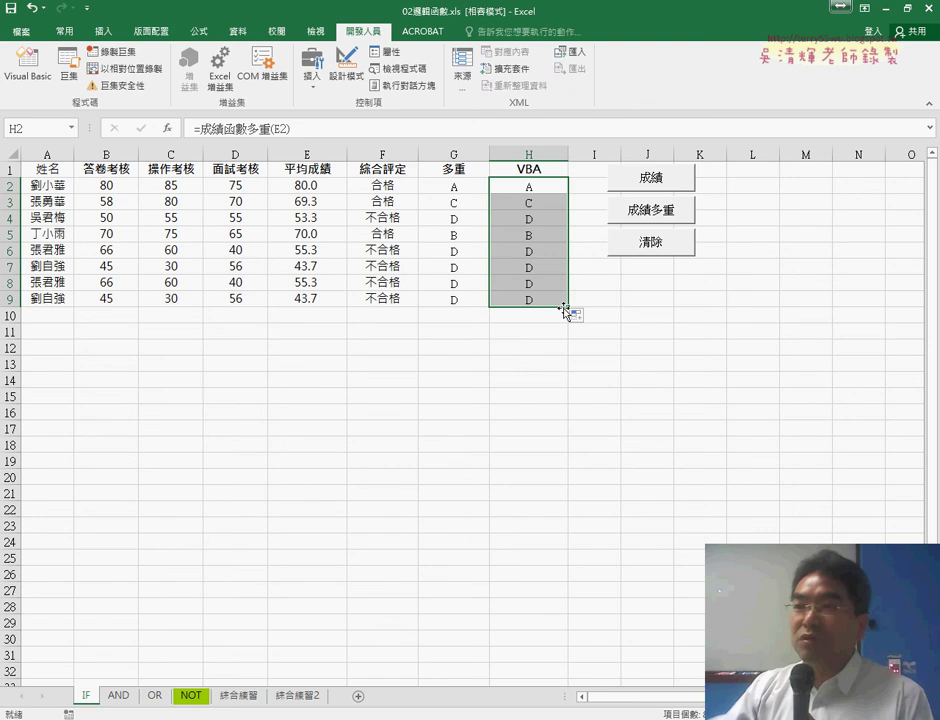
left_click(453, 189)
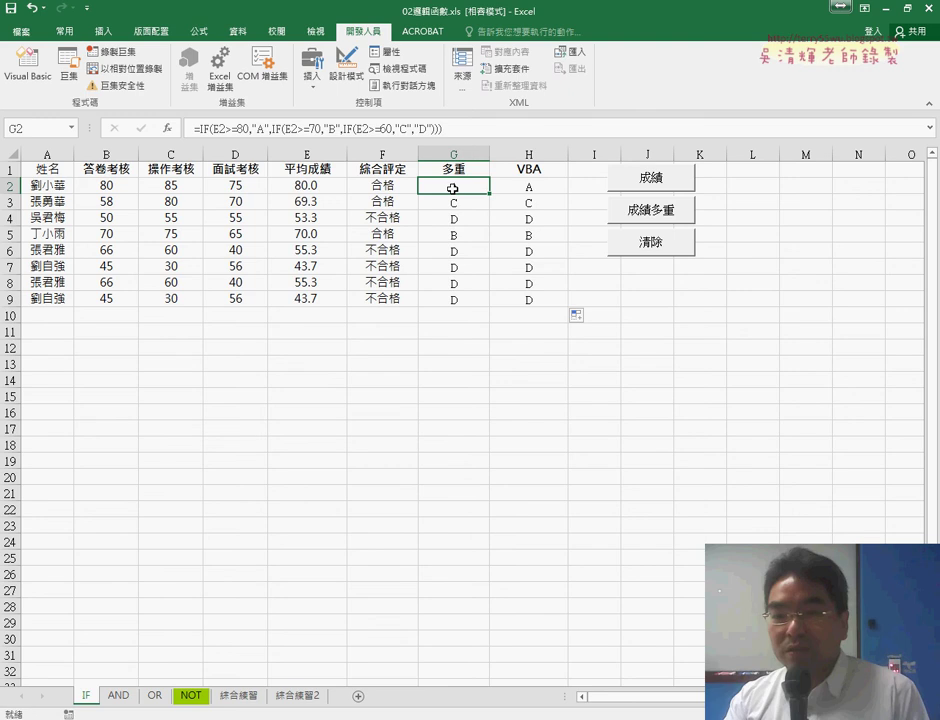
left_click(547, 186)
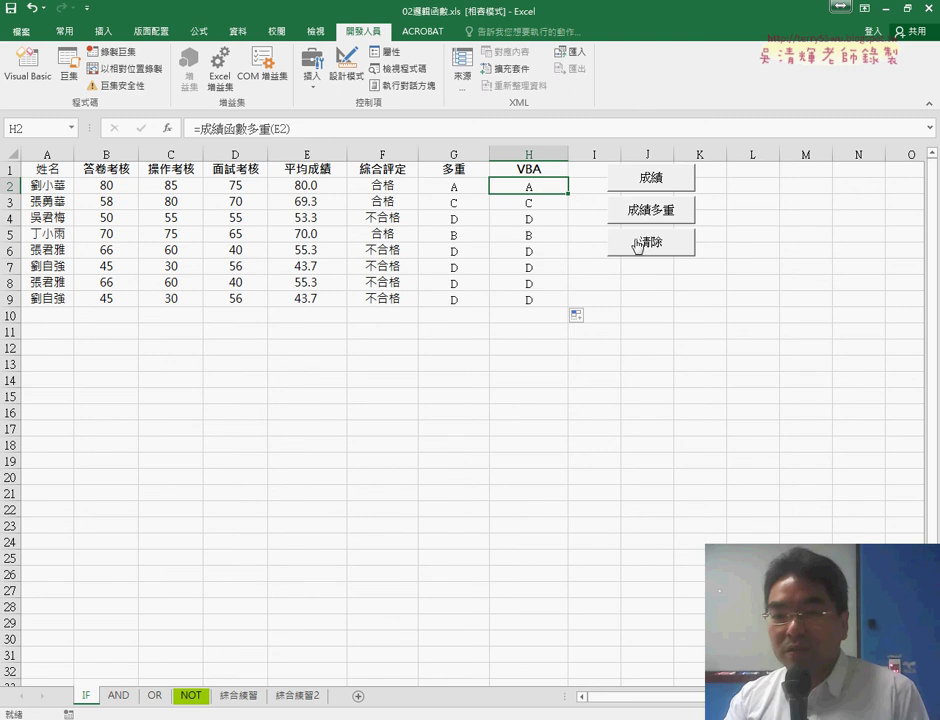
Clear column H with 清除, re-enter =成績函數多重(E2) in H2, and fill it to H9
left_click(668, 252)
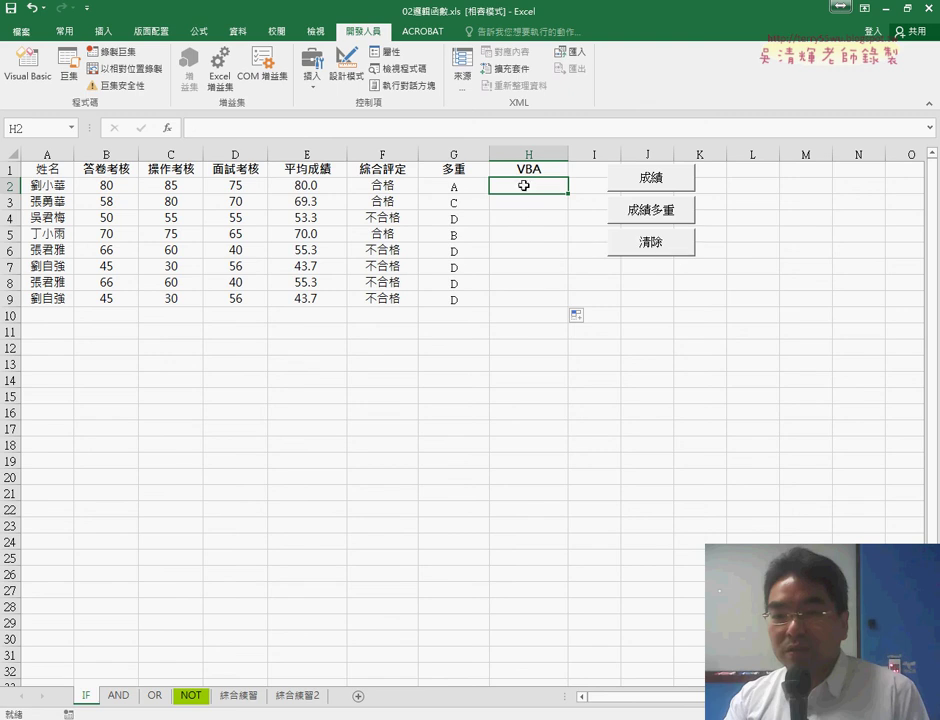
left_click(167, 128)
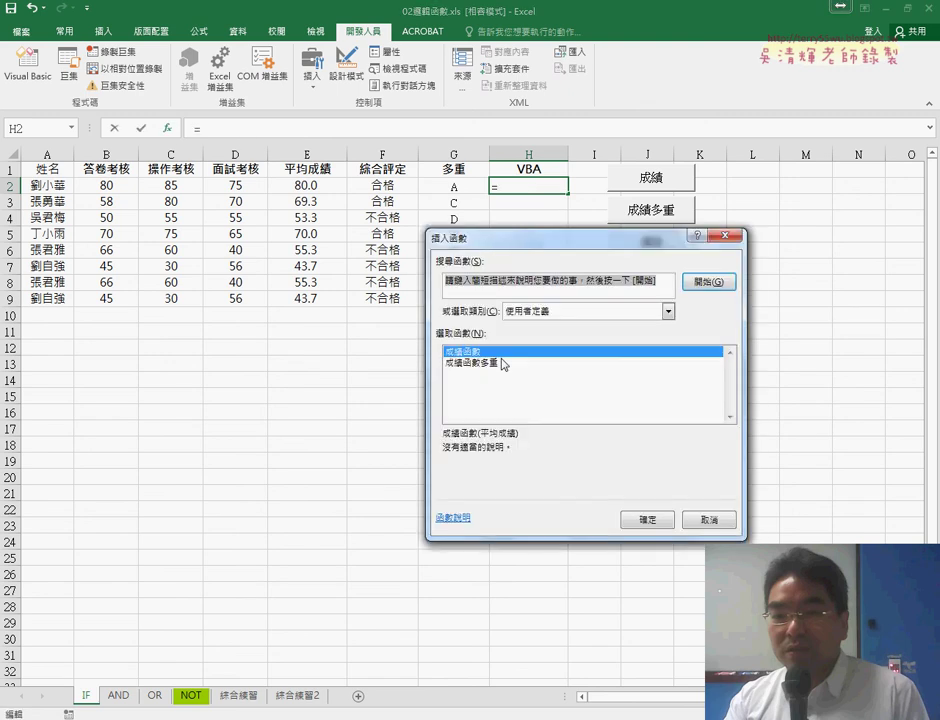
double_click(490, 362)
left_click(308, 185)
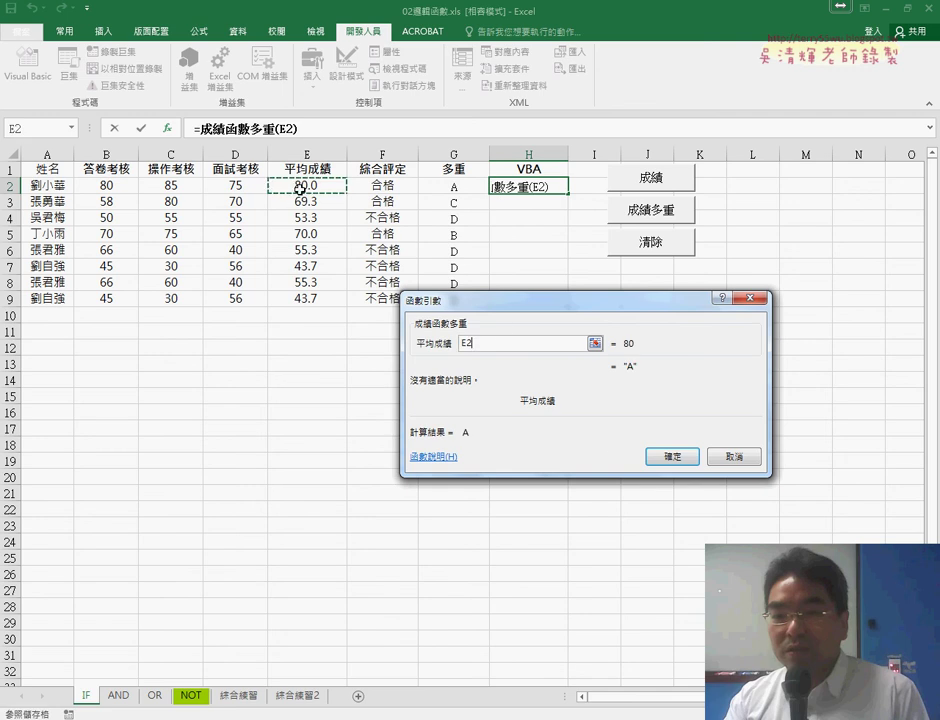
left_click(660, 456)
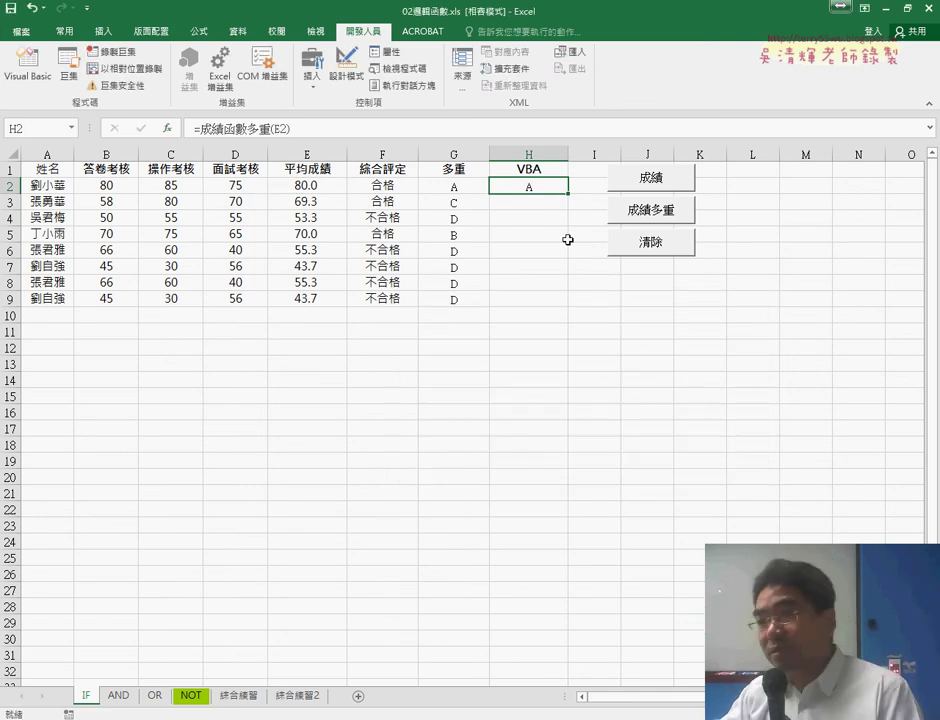
left_click_drag(568, 193, 563, 307)
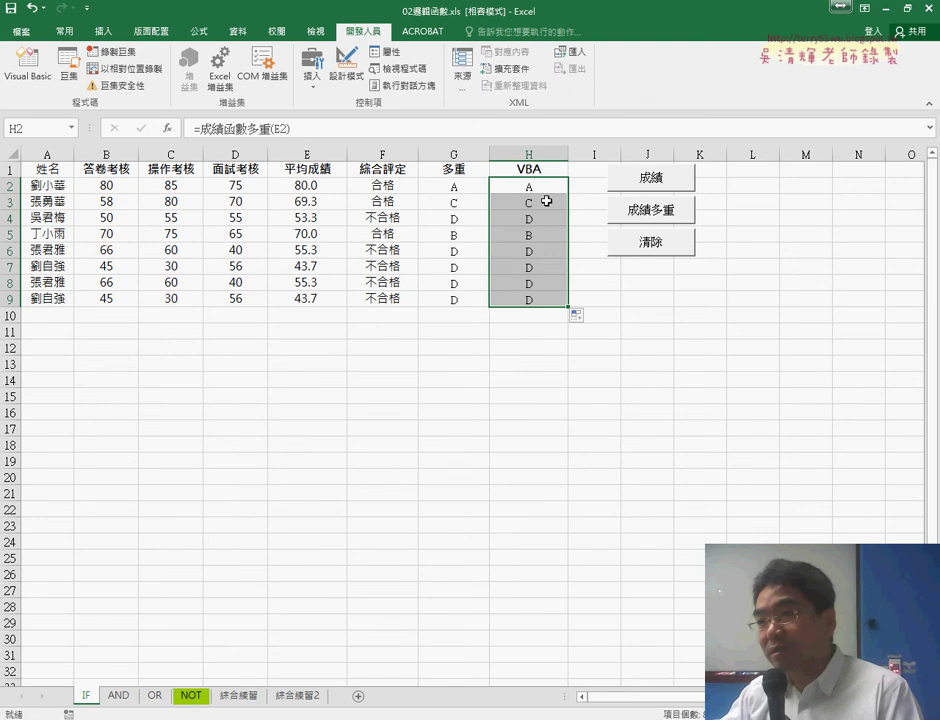
left_click(543, 187)
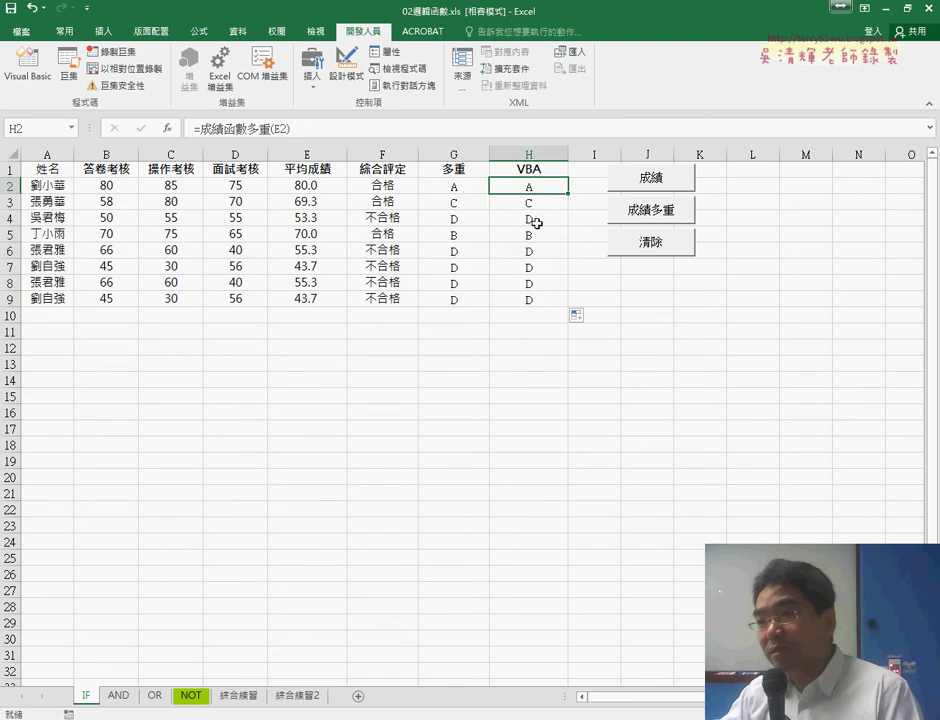
left_click(536, 235)
left_click(536, 203)
left_click(537, 219)
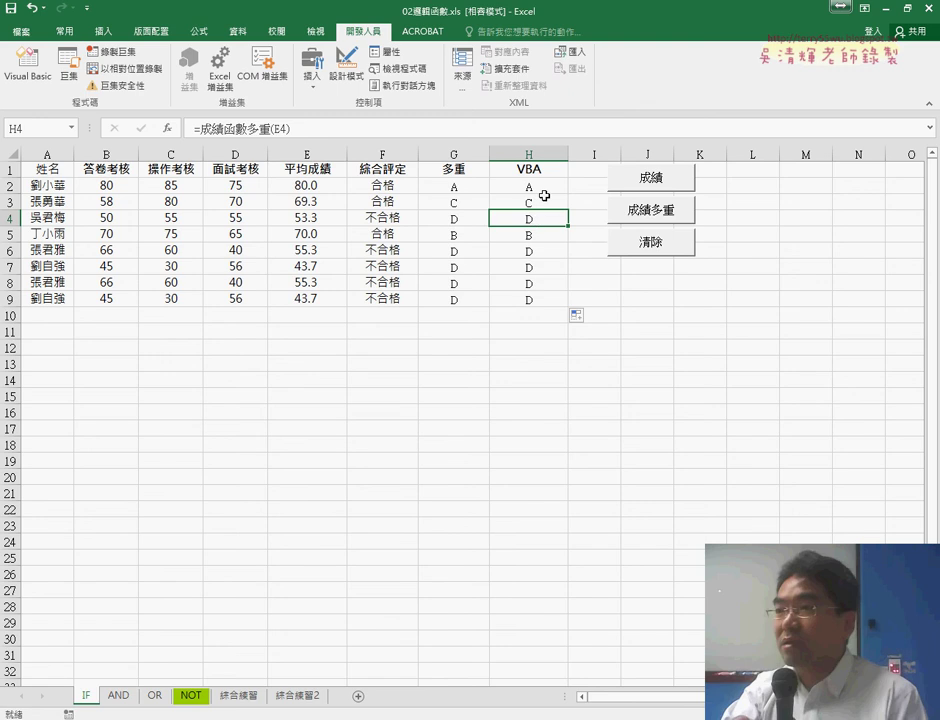
left_click(545, 185)
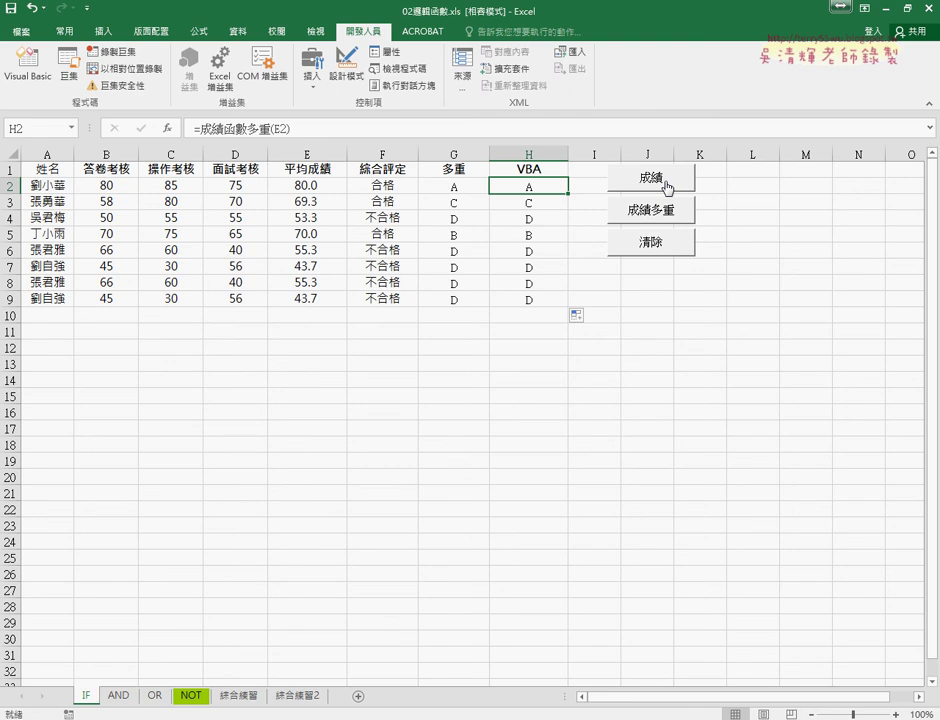
Switch to the 程式碼.docx notes in Google Docs showing the 成績函數多重 listing
key("alt+Tab")
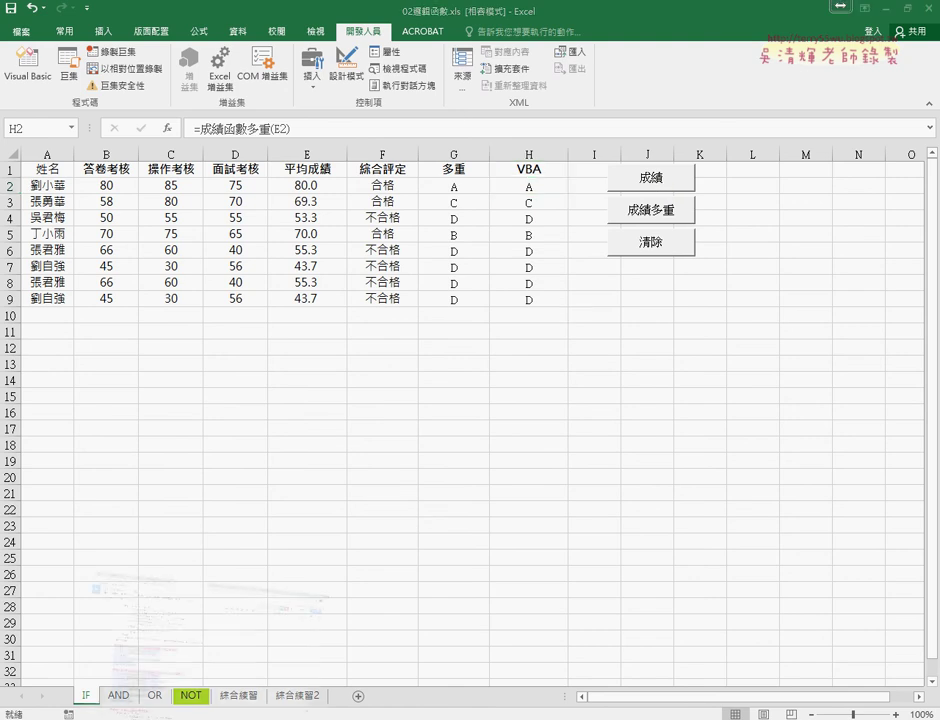
left_click_drag(138, 352, 188, 352)
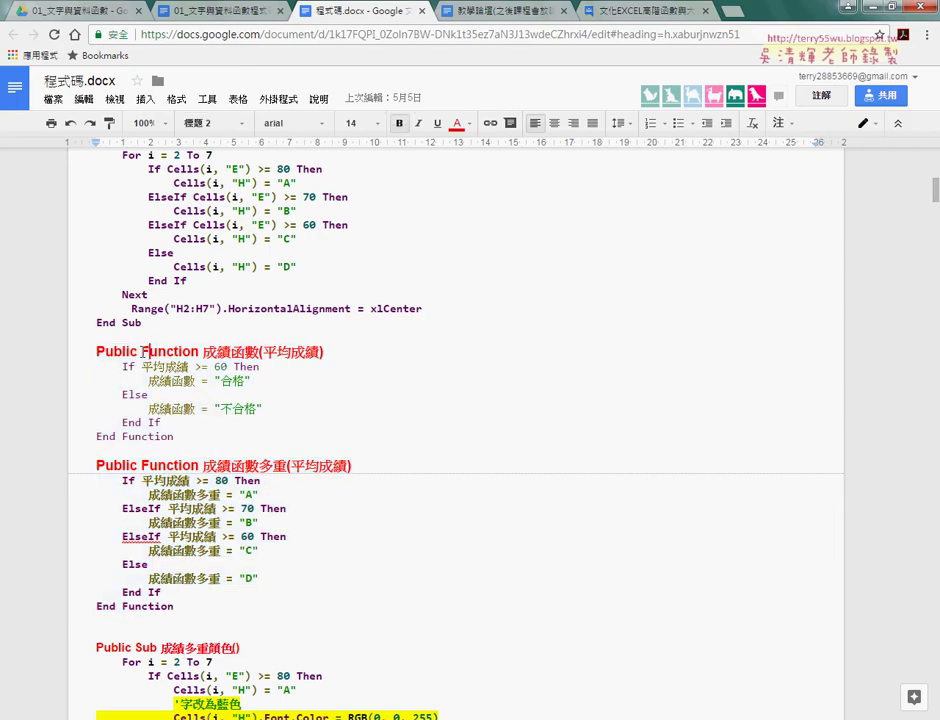